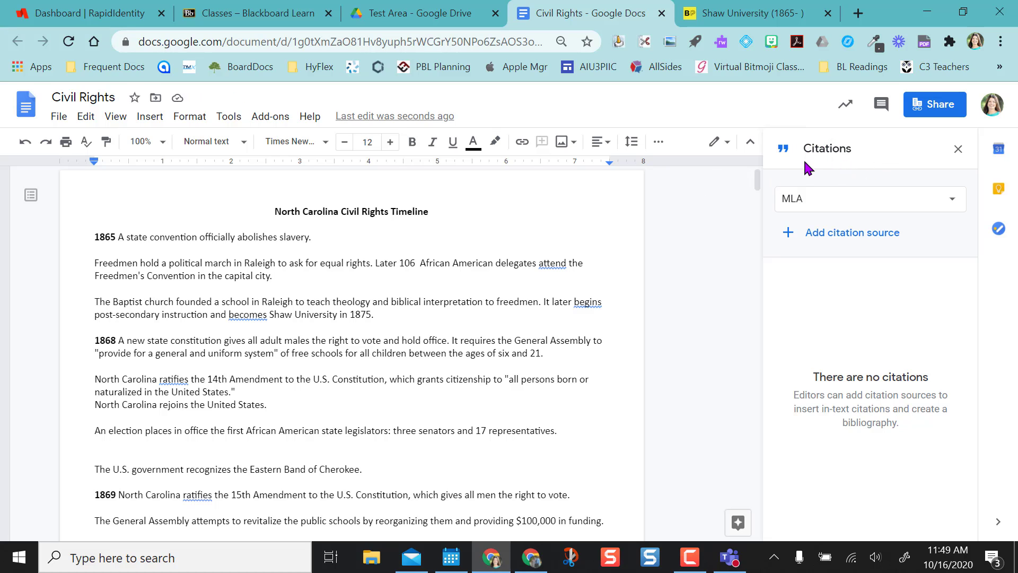
Keep MLA as the citation style and place the cursor at the end of the paragraph about the Baptist church school
{"action": "left_click", "coordinate": [952, 207]}
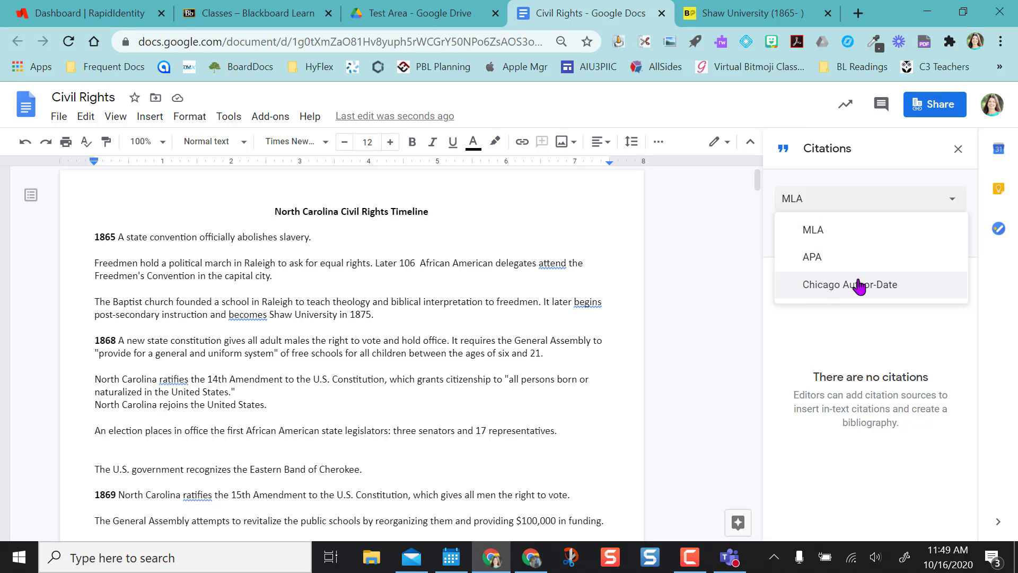
{"action": "left_click", "coordinate": [955, 202]}
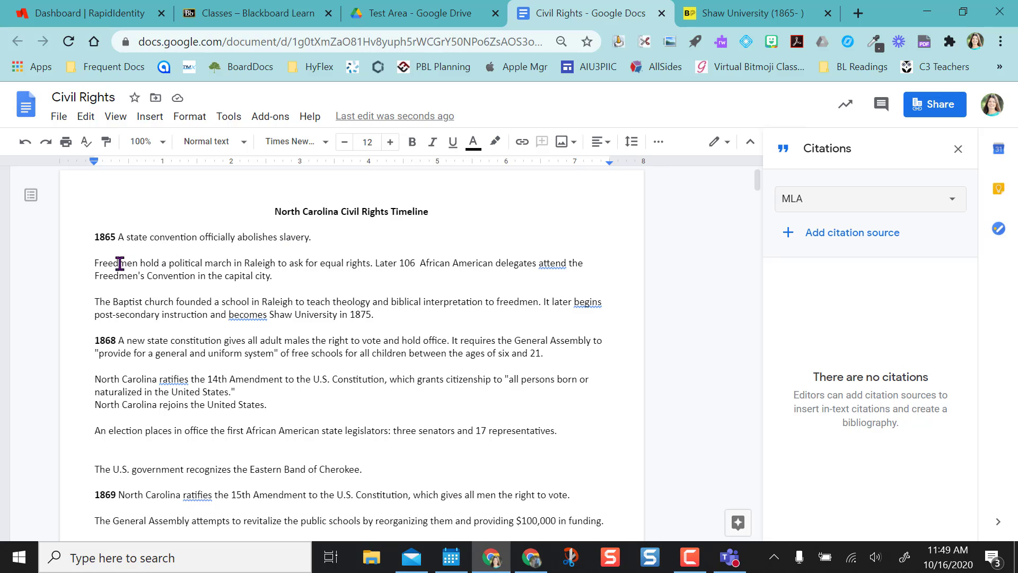
{"action": "left_click_drag", "start_coordinate": [100, 302], "coordinate": [391, 314]}
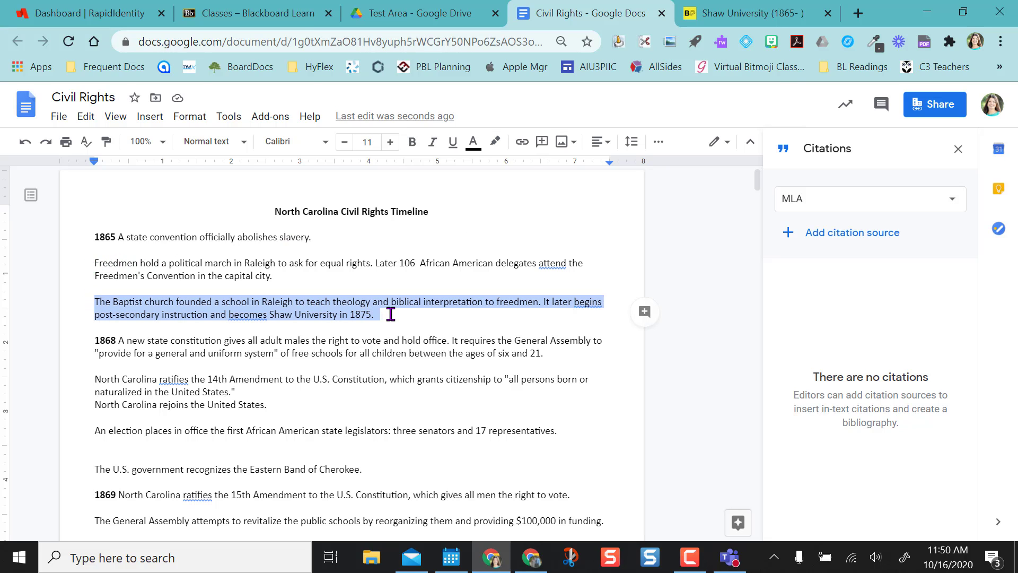
{"action": "left_click", "coordinate": [417, 315]}
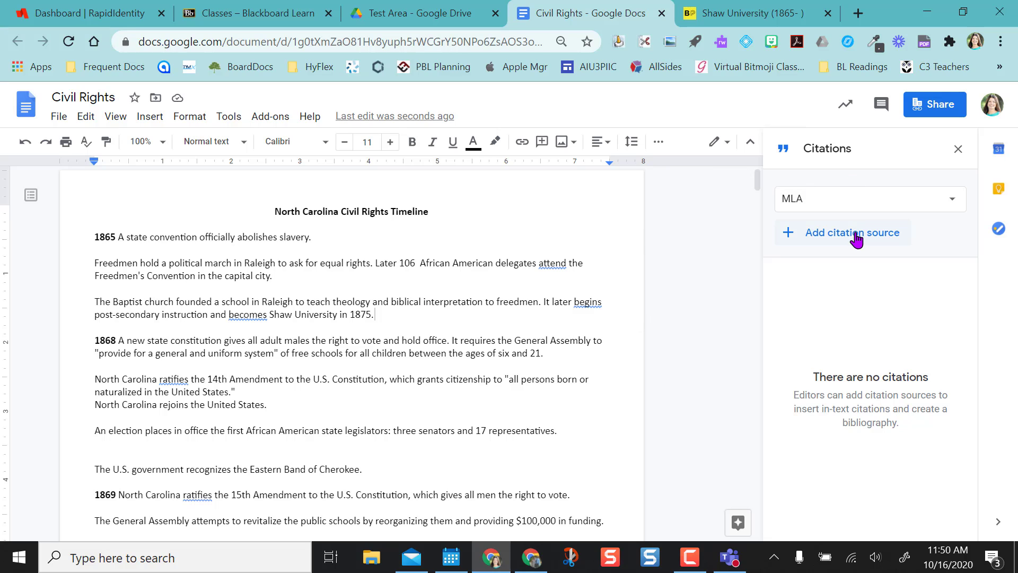
Start a new citation source with Website as the source type
{"action": "left_click", "coordinate": [792, 244]}
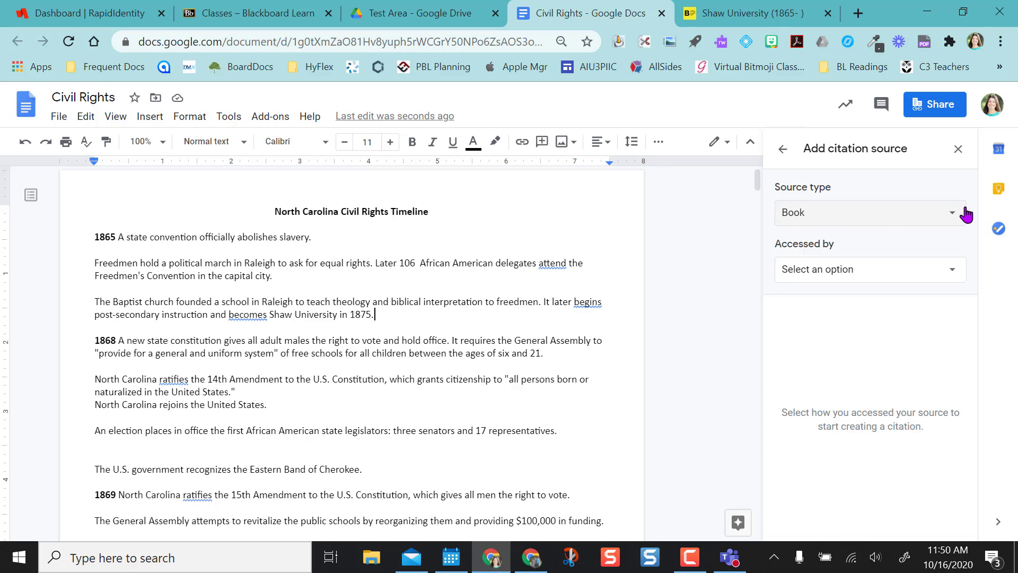
{"action": "left_click", "coordinate": [952, 220]}
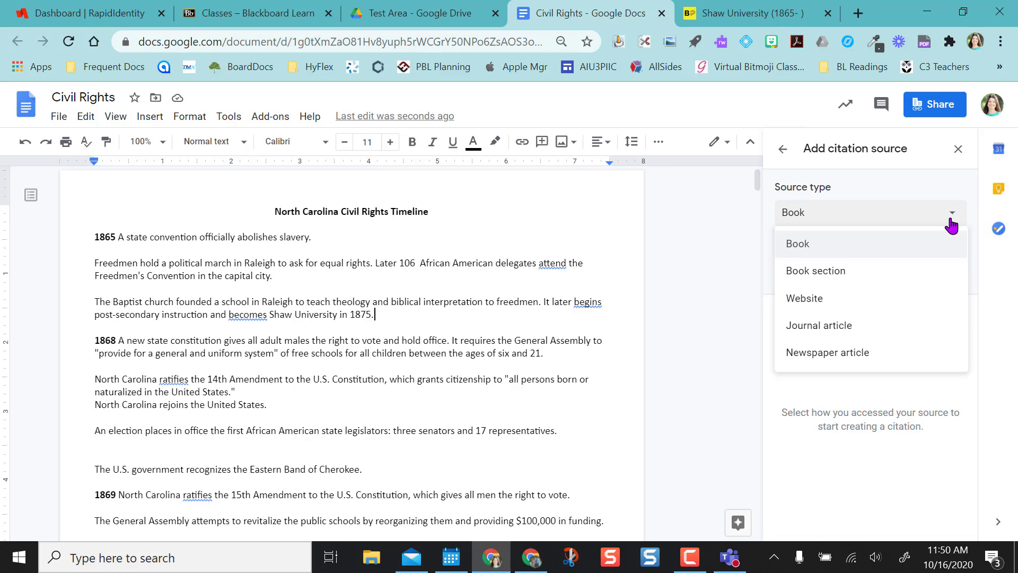
{"action": "left_click", "coordinate": [875, 299]}
Examine the Shaw University article on blackpast.org for its source details and return to the Civil Rights document
{"action": "left_click", "coordinate": [722, 14]}
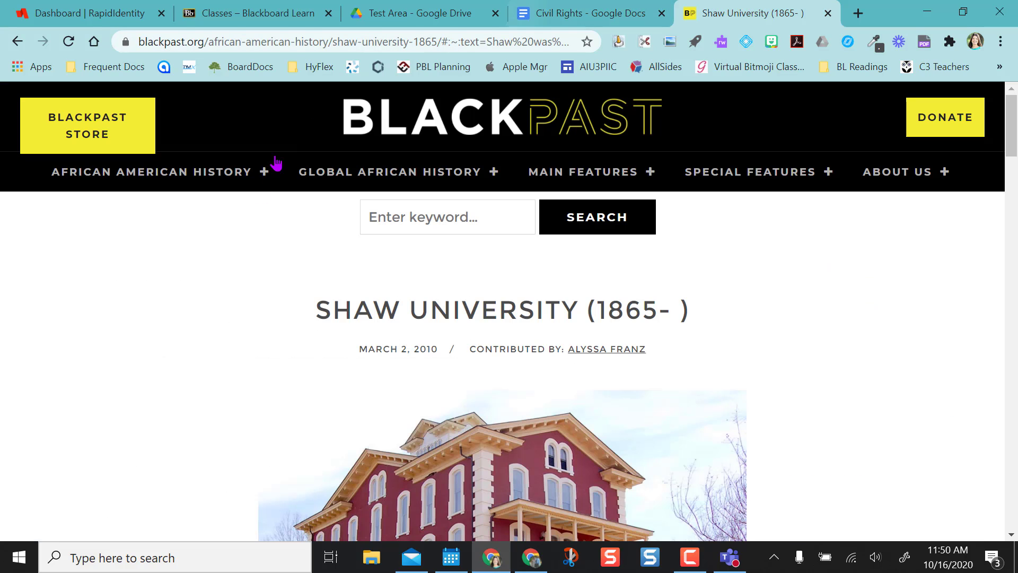
{"action": "scroll", "coordinate": [817, 410], "scroll_direction": "down", "scroll_amount": 8}
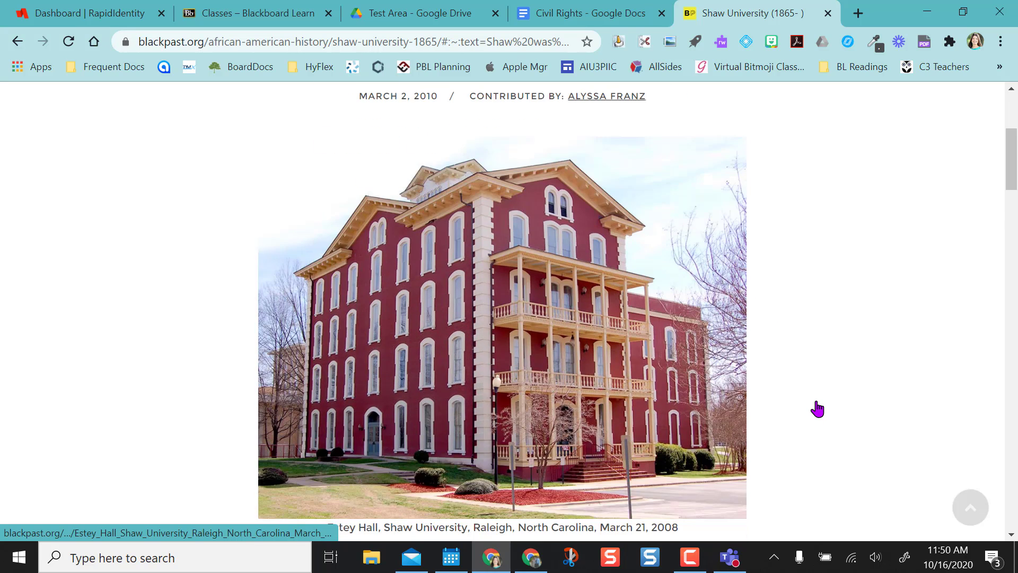
{"action": "scroll", "coordinate": [817, 409], "scroll_direction": "up", "scroll_amount": 3}
{"action": "scroll", "coordinate": [817, 410], "scroll_direction": "up", "scroll_amount": 5}
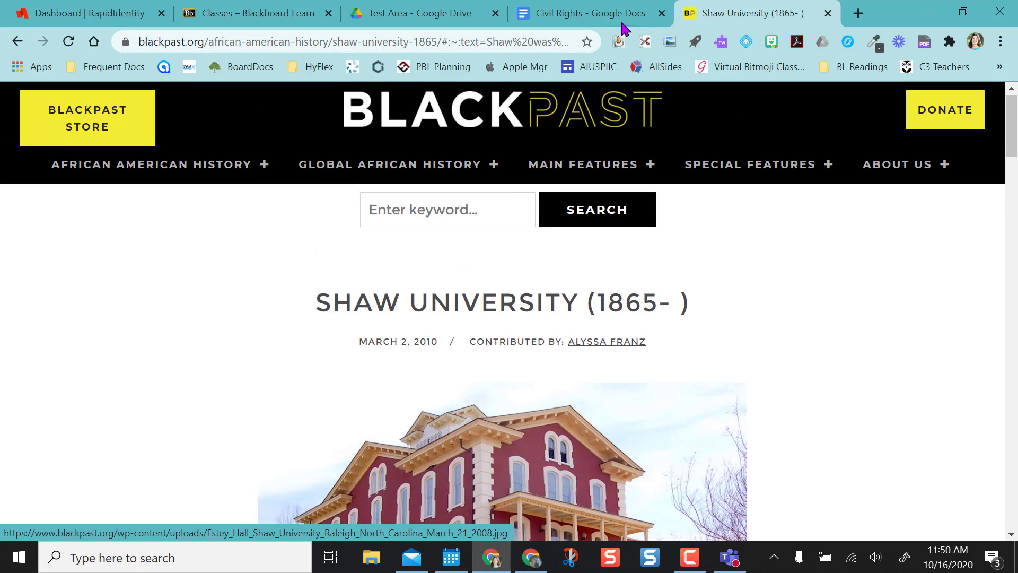
{"action": "left_click", "coordinate": [548, 13]}
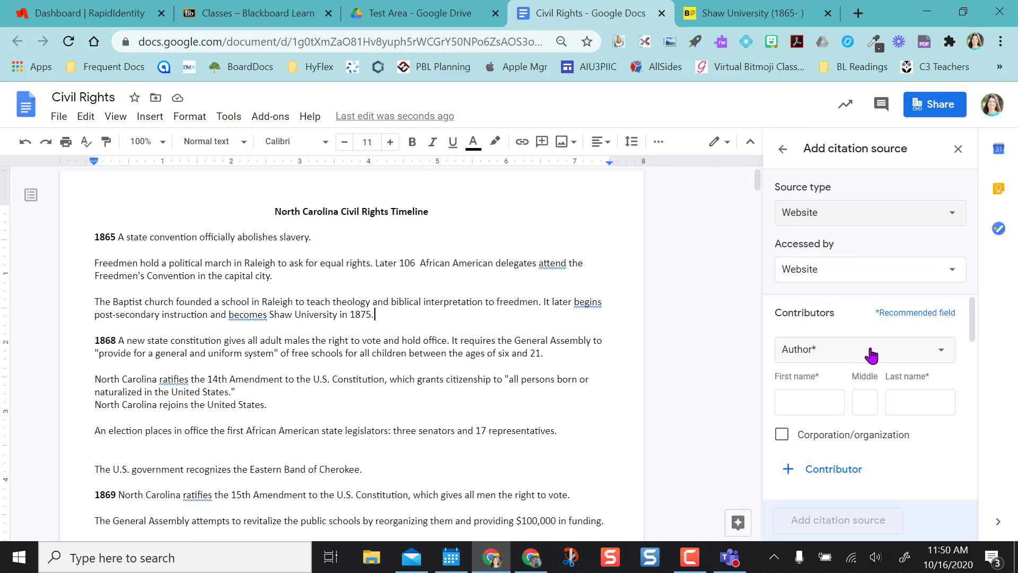
{"action": "left_click", "coordinate": [924, 361]}
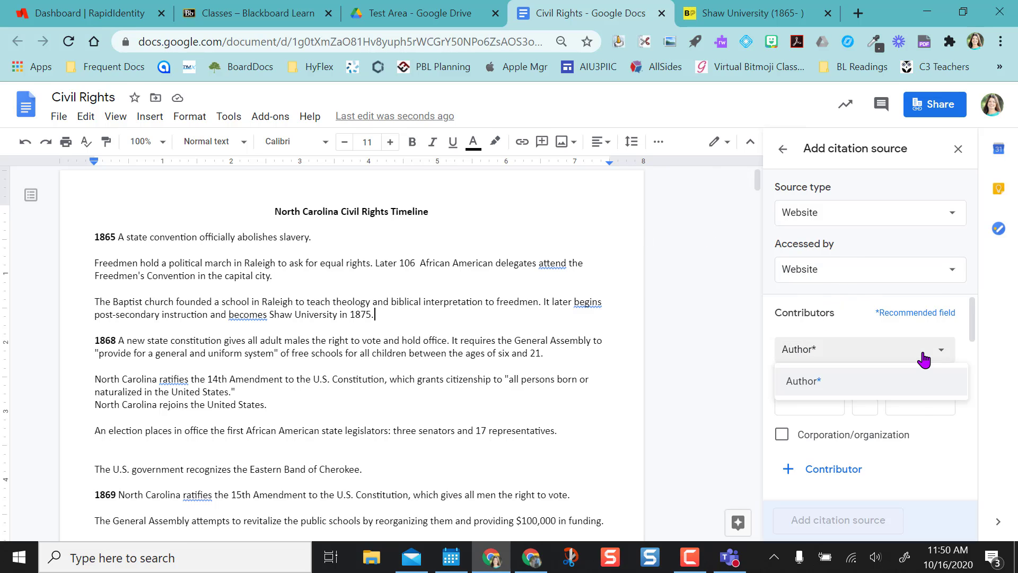
{"action": "left_click", "coordinate": [922, 354]}
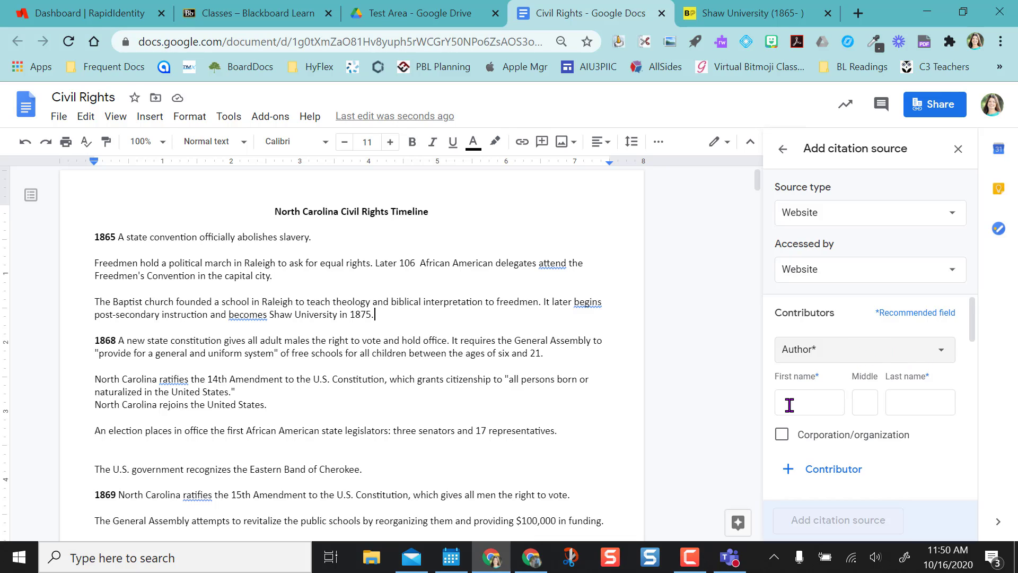
{"action": "left_click", "coordinate": [783, 439]}
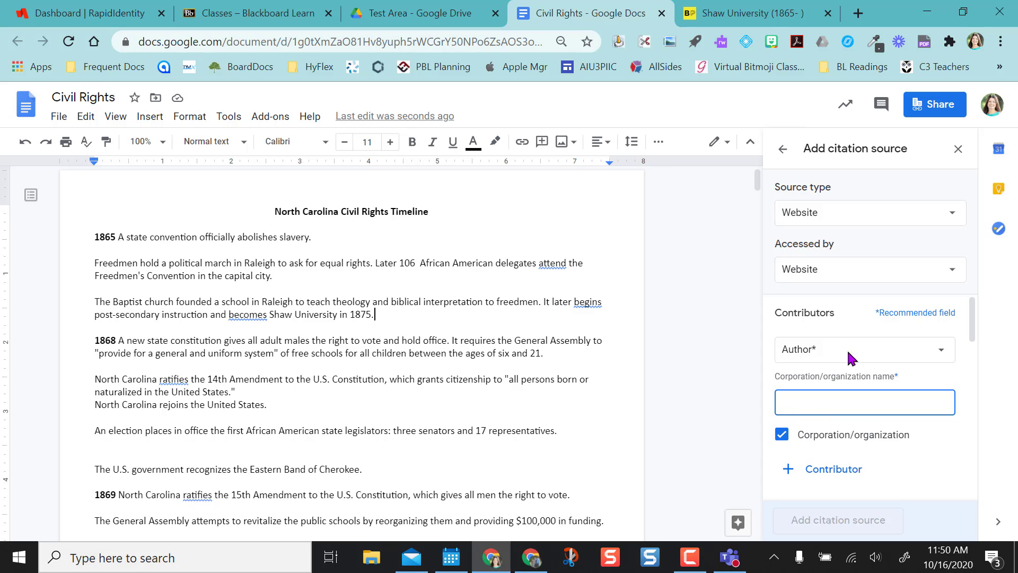
{"action": "left_click", "coordinate": [780, 436]}
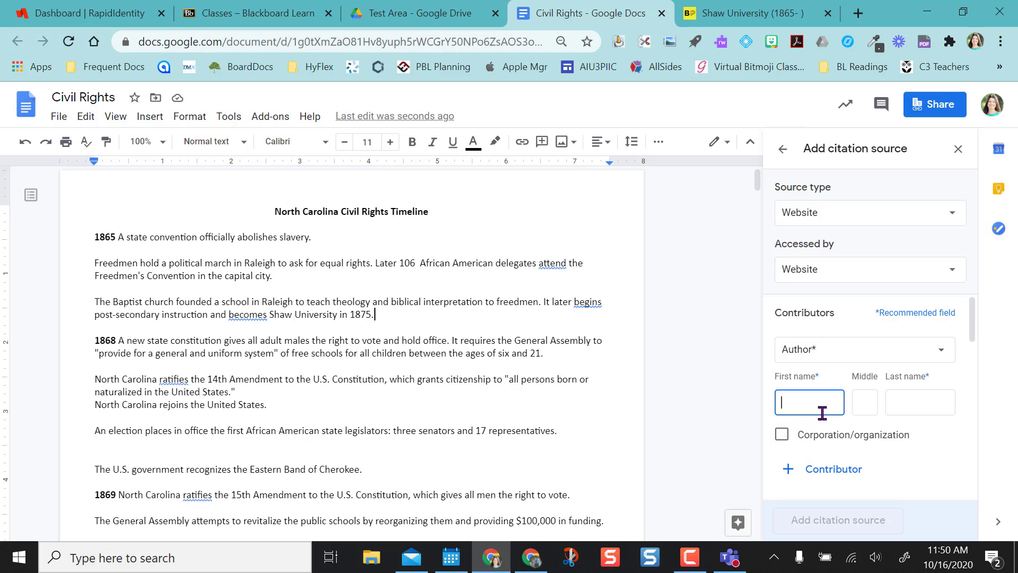
Check the contributor on the Shaw University web page and enter the author's first and last name in the citation
{"action": "left_click", "coordinate": [748, 15]}
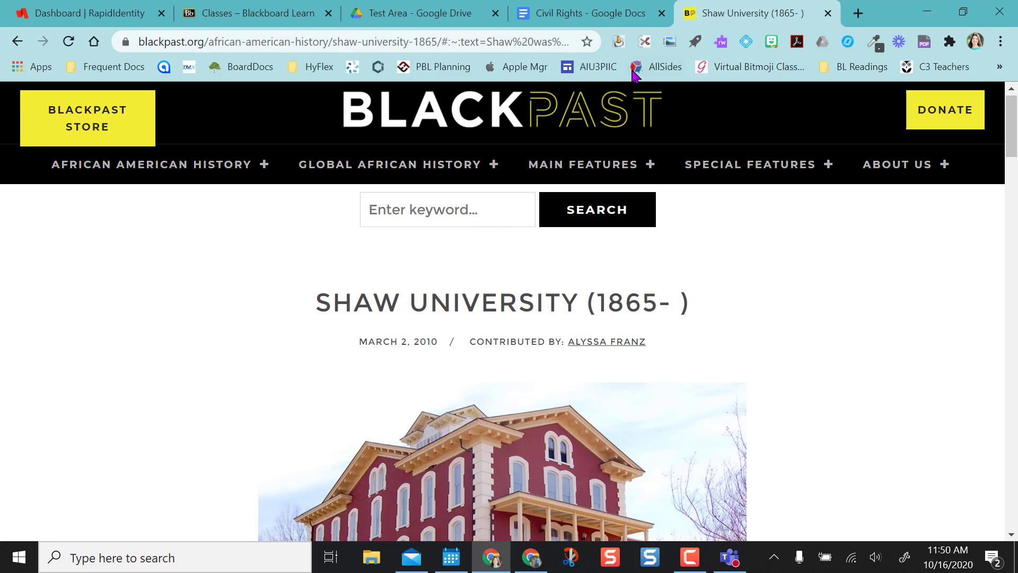
{"action": "left_click", "coordinate": [578, 16]}
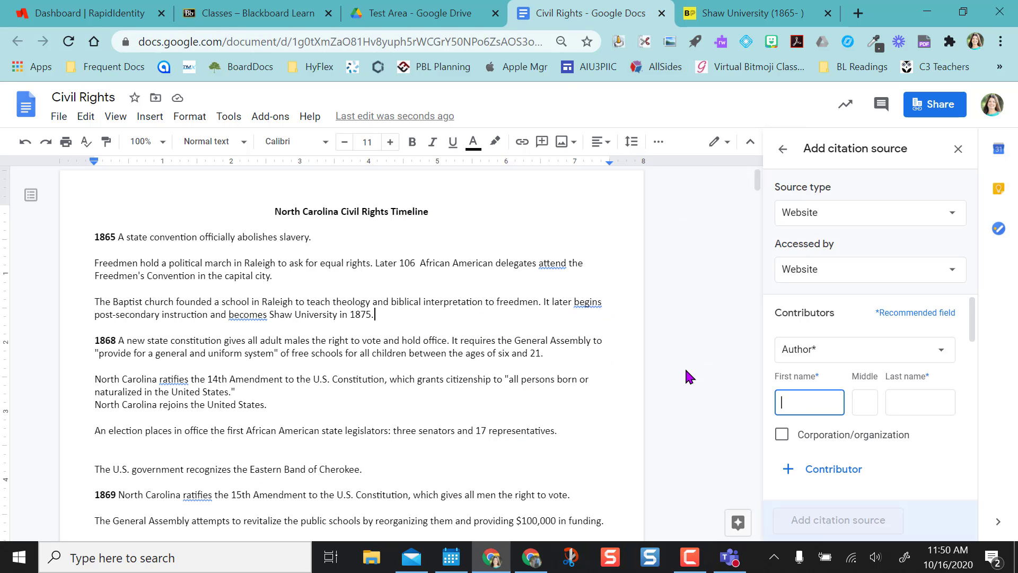
{"action": "type", "text": "Alyssa"}
{"action": "key", "text": "Tab"}
{"action": "key", "text": "Tab"}
{"action": "type", "text": "Franz"}
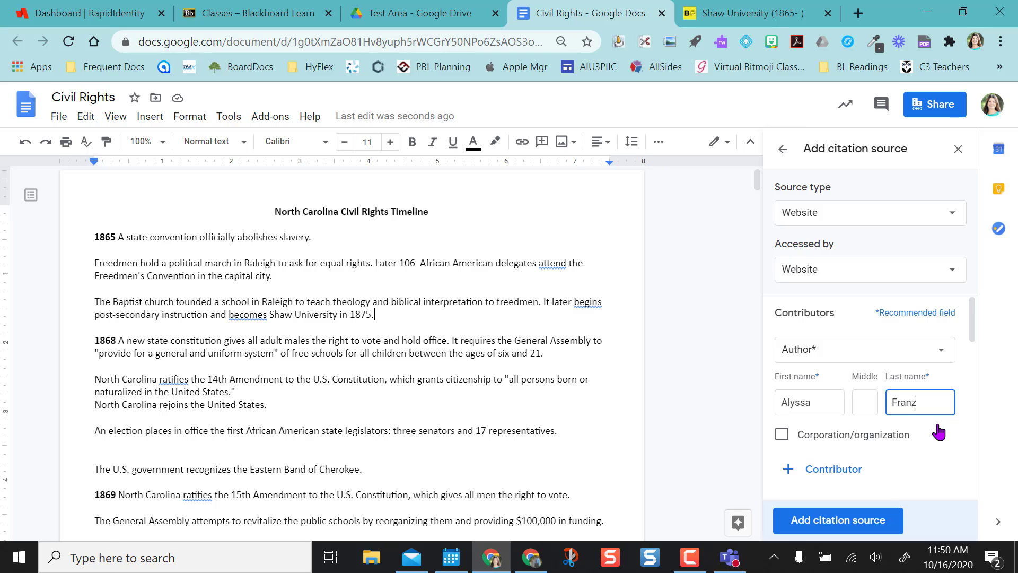
Copy the heading "SHAW UNIVERSITY (1865- )" from the web article into the citation's title
{"action": "left_click_drag", "start_coordinate": [974, 340], "coordinate": [975, 356]}
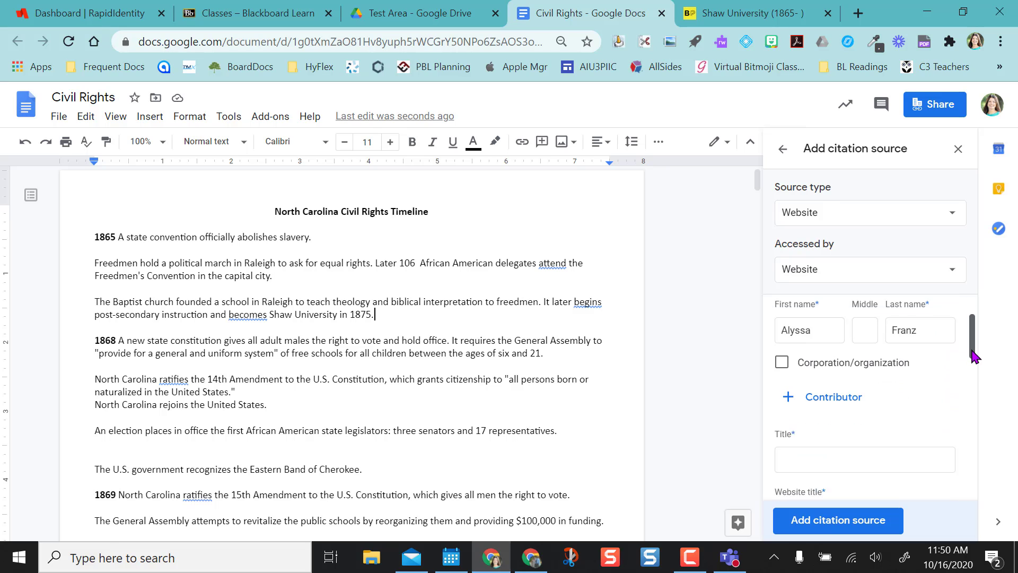
{"action": "scroll", "coordinate": [975, 356], "scroll_direction": "down", "scroll_amount": 3}
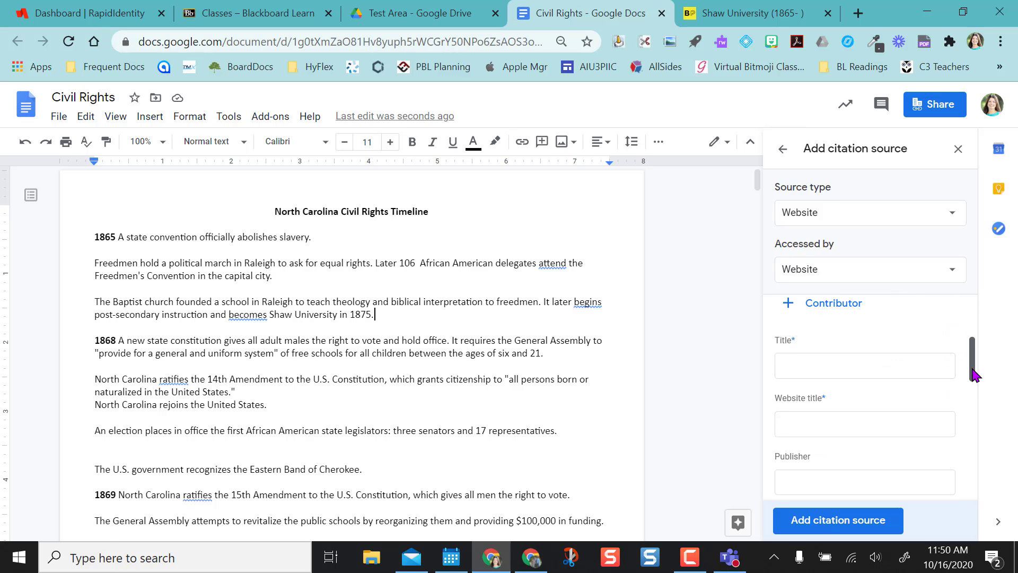
{"action": "left_click", "coordinate": [750, 12]}
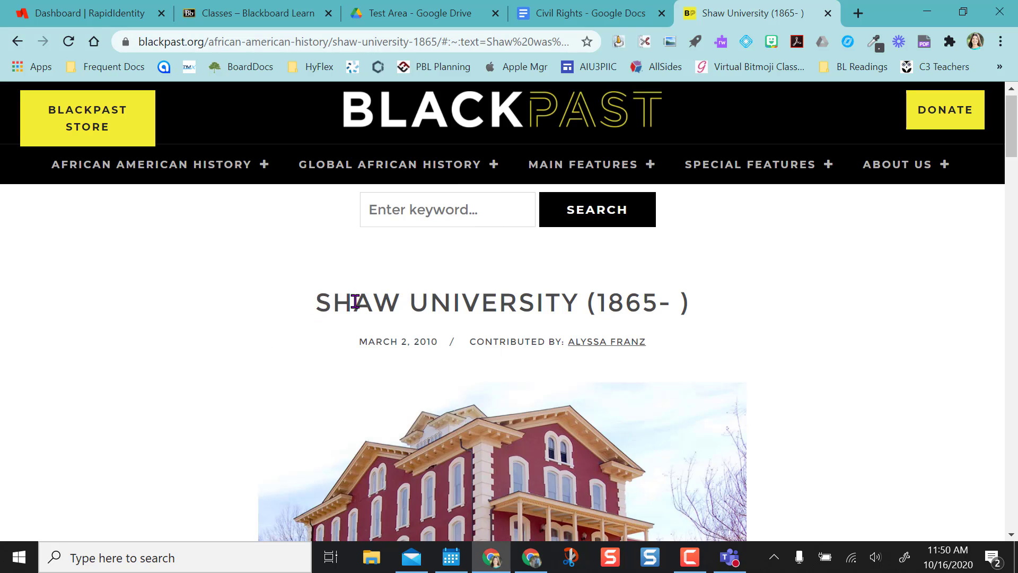
{"action": "left_click_drag", "start_coordinate": [355, 302], "coordinate": [712, 307]}
{"action": "key", "text": "ctrl+c"}
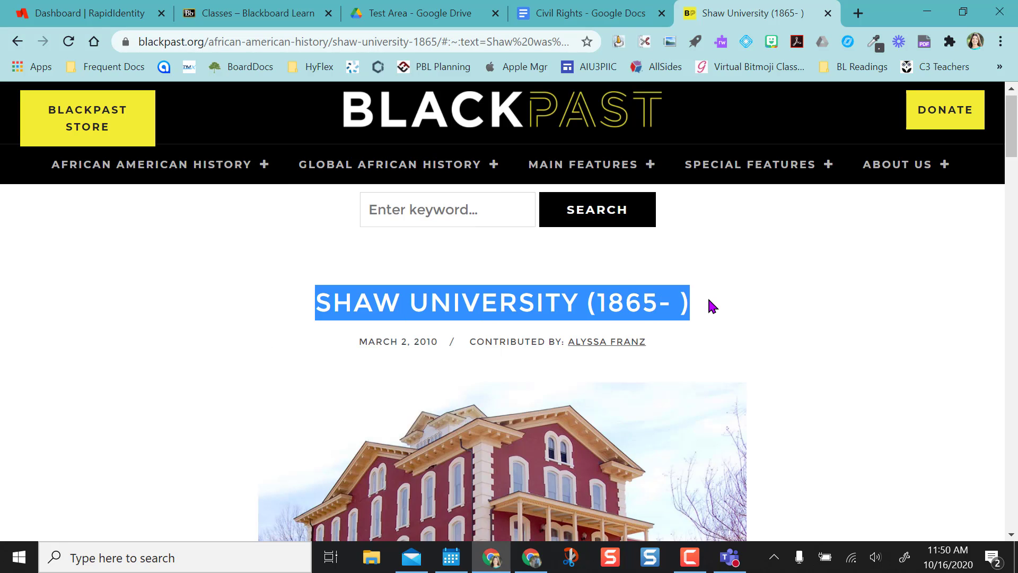
{"action": "left_click", "coordinate": [595, 13]}
{"action": "left_click", "coordinate": [792, 333]}
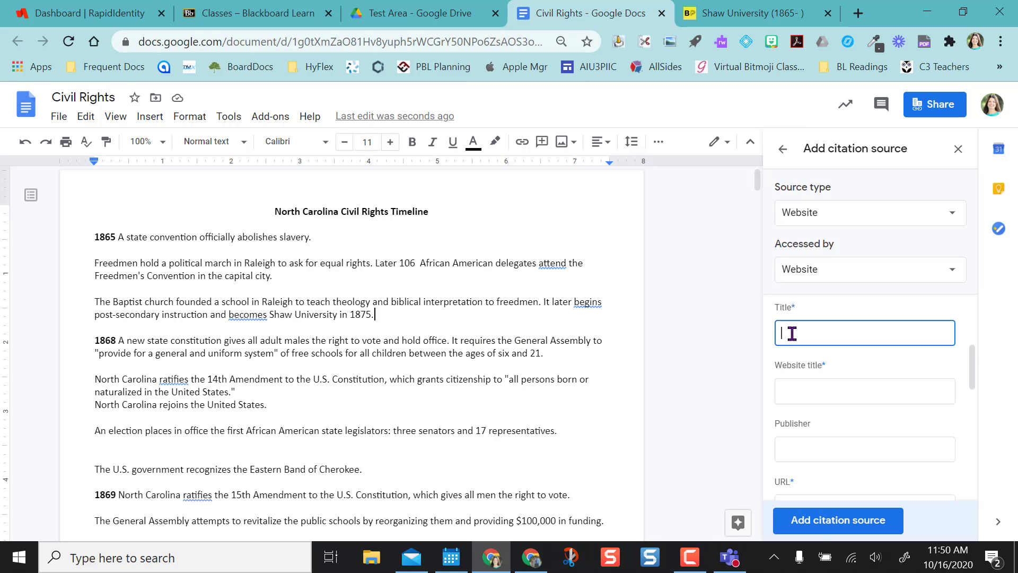
{"action": "key", "text": "ctrl+v"}
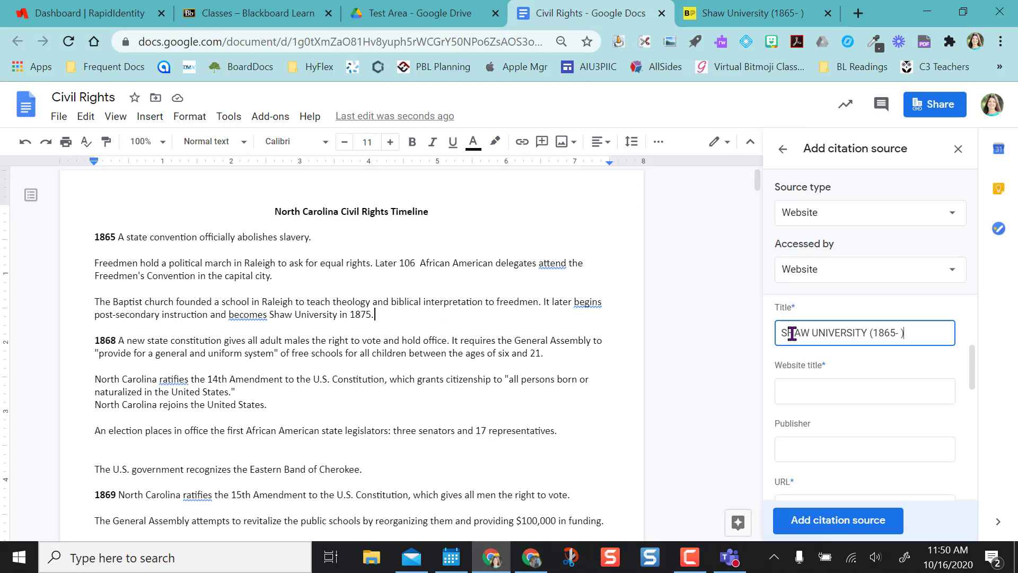
Check the site's name on the article page and set the citation's website title to "Blackpast"
{"action": "left_click", "coordinate": [787, 394]}
{"action": "left_click", "coordinate": [762, 12]}
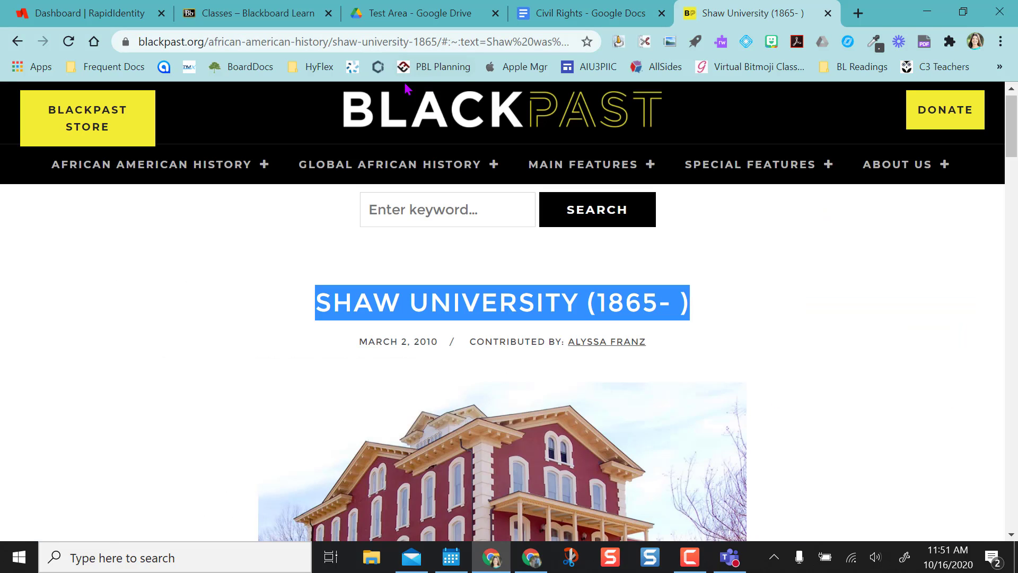
{"action": "left_click", "coordinate": [588, 13]}
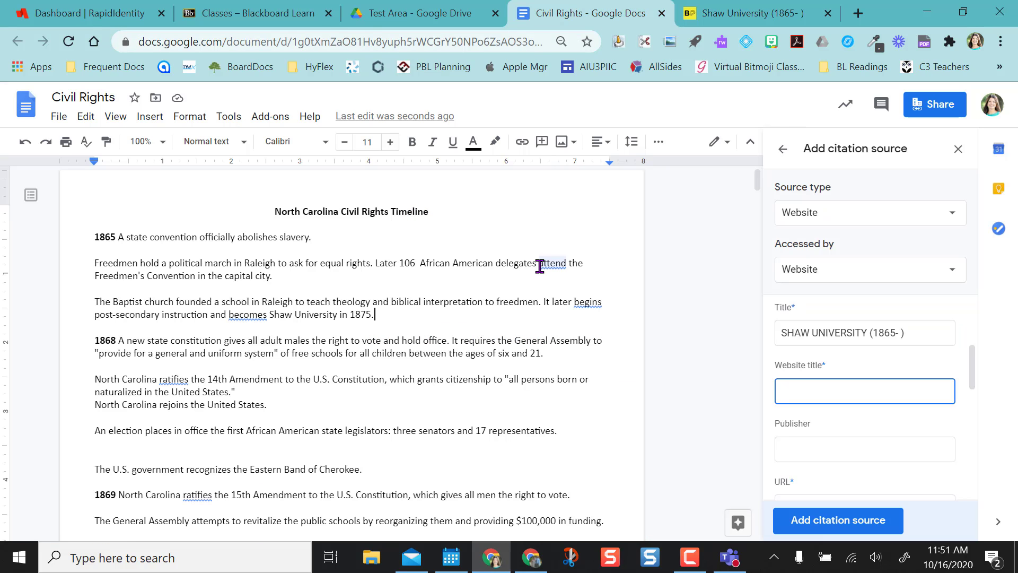
{"action": "type", "text": "Blackpast"}
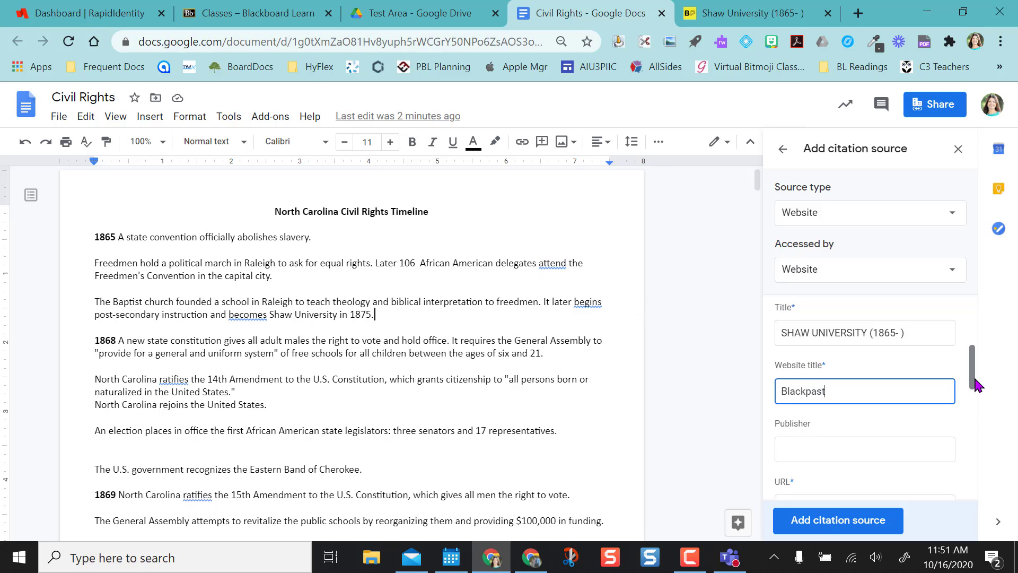
Look up the publisher in the article page's footer and set the citation's publisher to "Blackpast.org"
{"action": "scroll", "coordinate": [972, 393], "scroll_direction": "down", "scroll_amount": 2}
{"action": "left_click", "coordinate": [836, 334]}
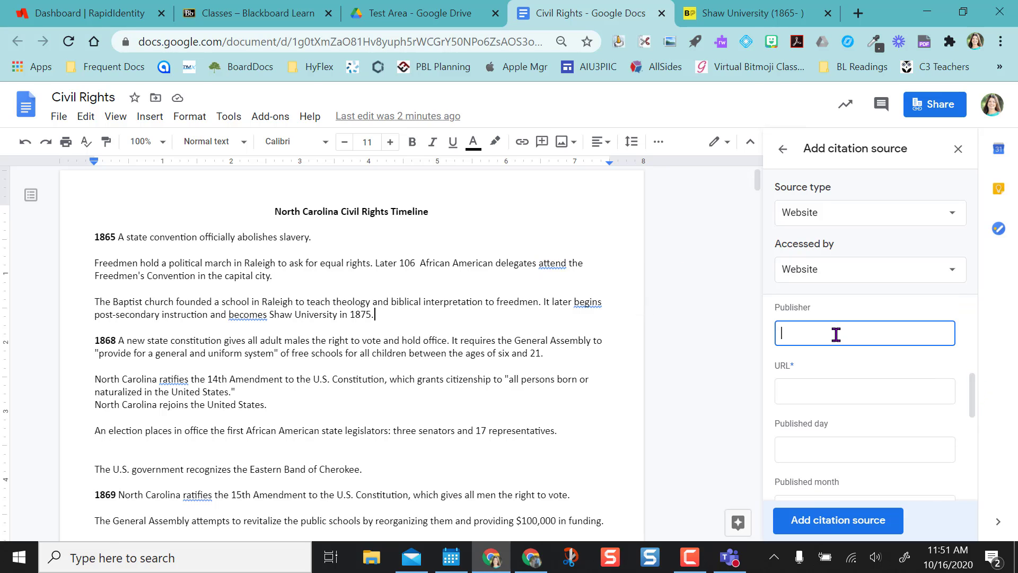
{"action": "left_click", "coordinate": [743, 12]}
{"action": "scroll", "coordinate": [434, 475], "scroll_direction": "down", "scroll_amount": 15}
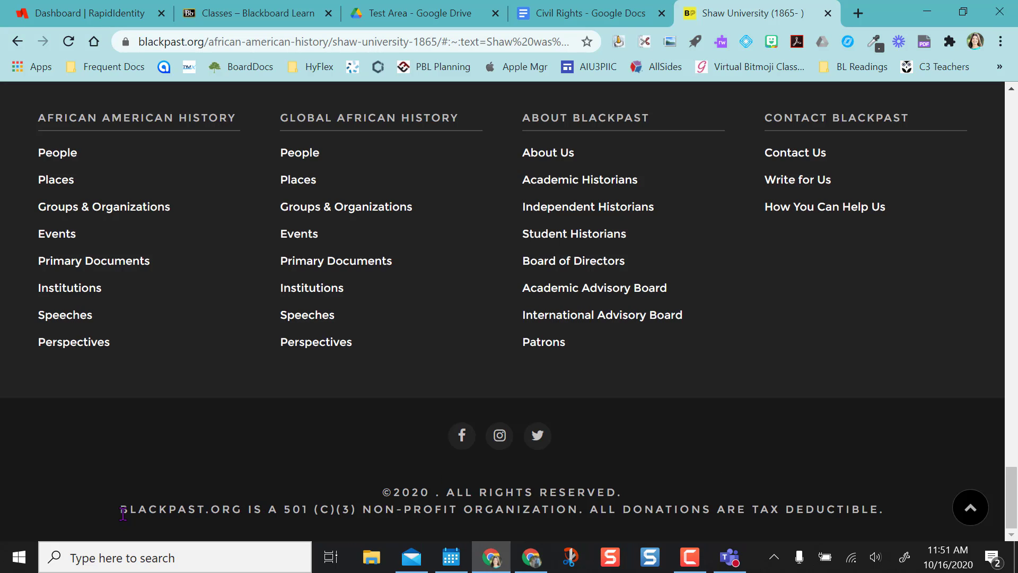
{"action": "left_click", "coordinate": [572, 12]}
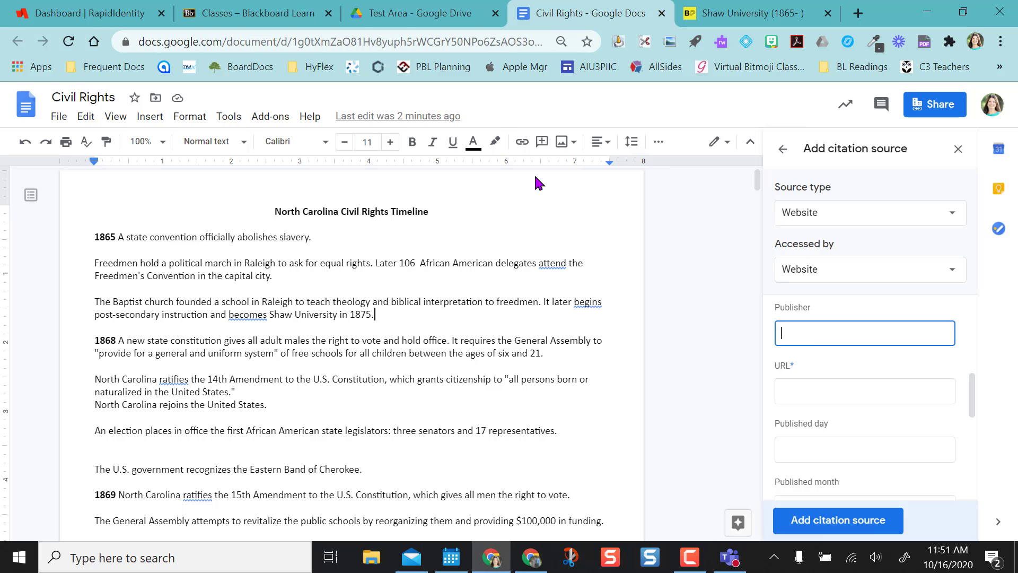
{"action": "type", "text": "Blackpast.org"}
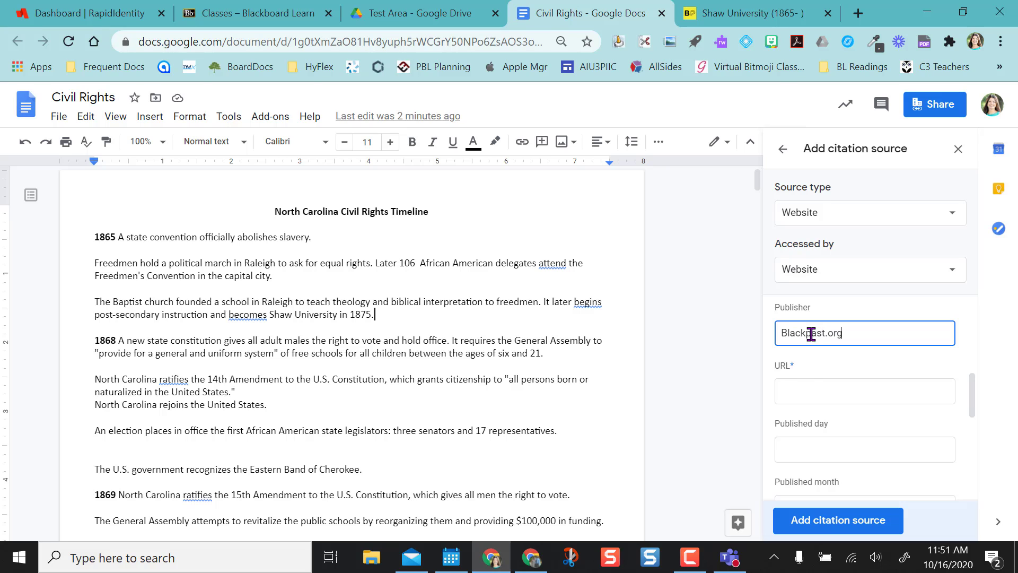
Copy the Shaw University article's web address into the citation's URL
{"action": "left_click", "coordinate": [807, 395]}
{"action": "left_click", "coordinate": [780, 12]}
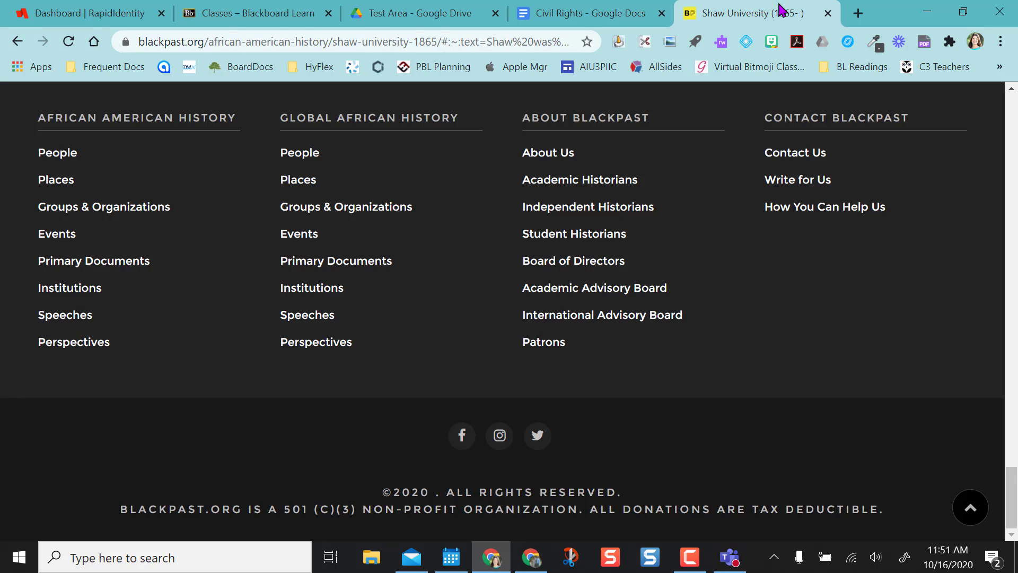
{"action": "left_click", "coordinate": [309, 42]}
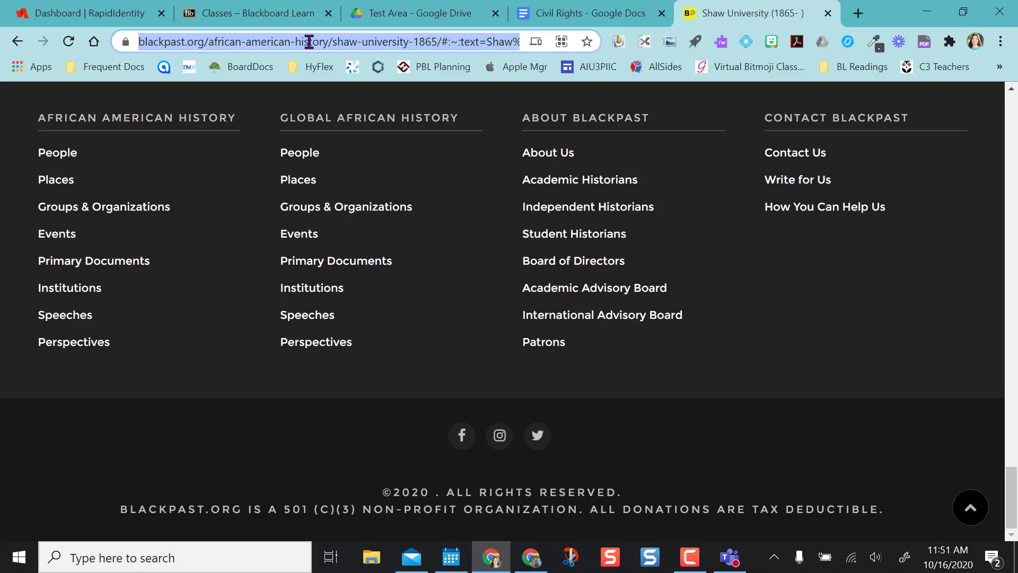
{"action": "left_click", "coordinate": [567, 11]}
{"action": "key", "text": "ctrl+v"}
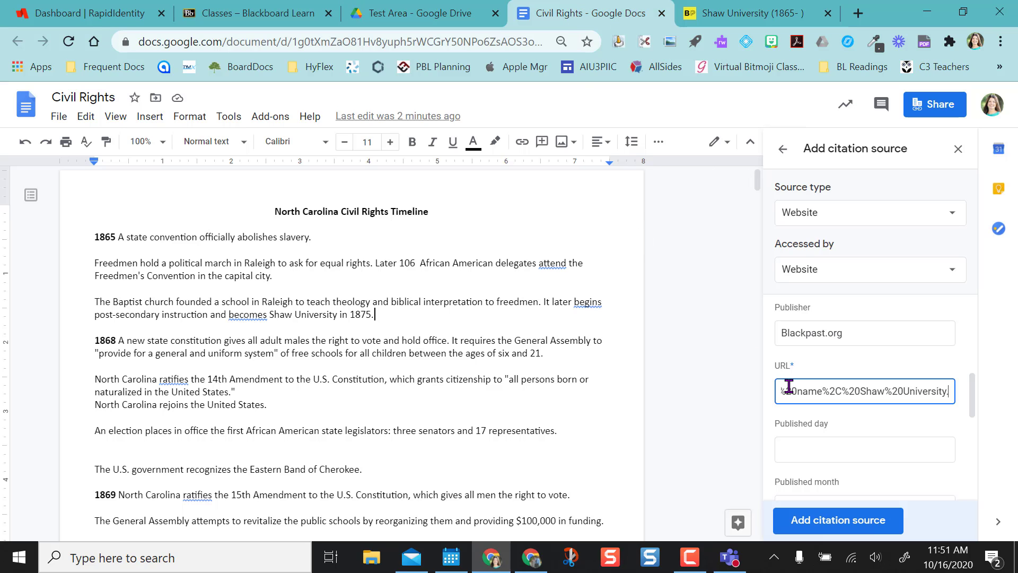
Look up the publication date on the Shaw University article page and set the citation's published date to 2 March 2010
{"action": "scroll", "coordinate": [975, 408], "scroll_direction": "down", "scroll_amount": 2}
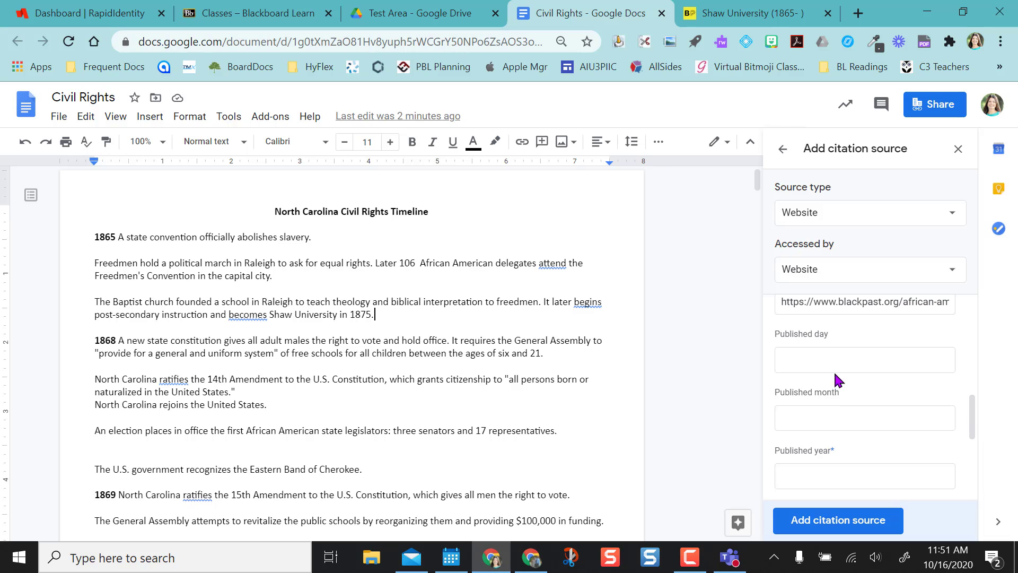
{"action": "left_click", "coordinate": [819, 357]}
{"action": "left_click", "coordinate": [791, 10]}
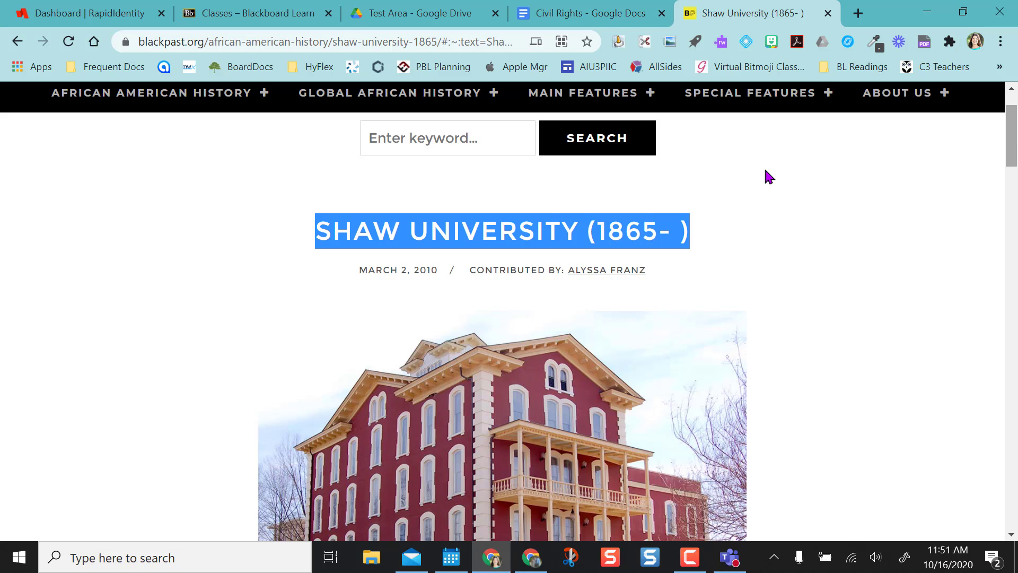
{"action": "left_click", "coordinate": [380, 270]}
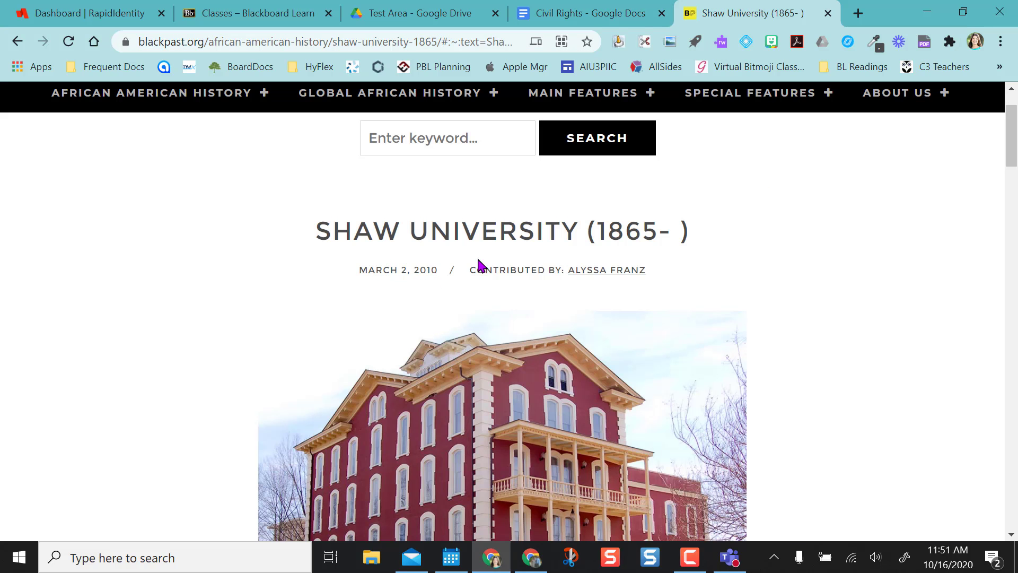
{"action": "left_click", "coordinate": [536, 15]}
{"action": "type", "text": "2"}
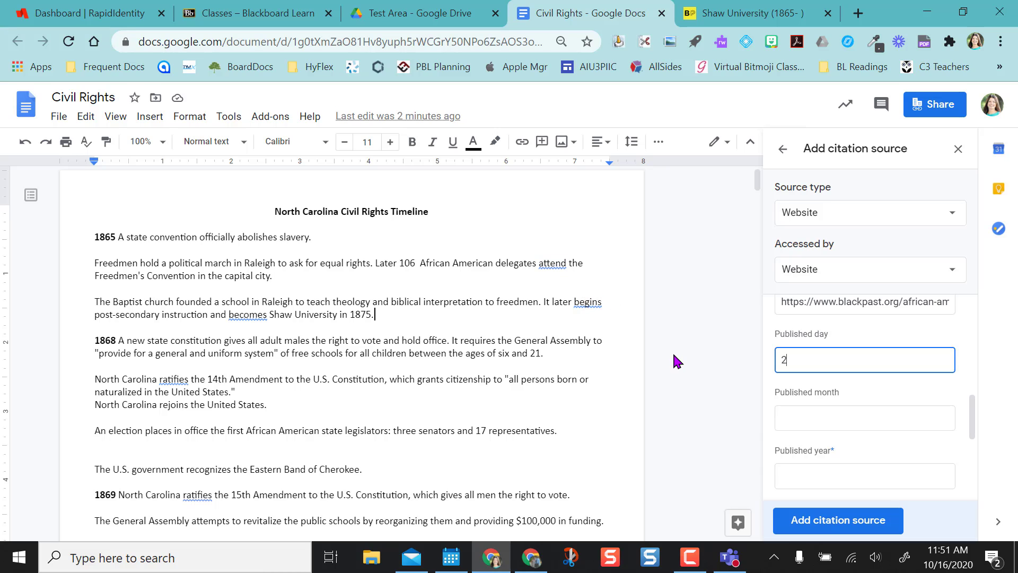
{"action": "key", "text": "Tab"}
{"action": "type", "text": "March"}
{"action": "key", "text": "Tab"}
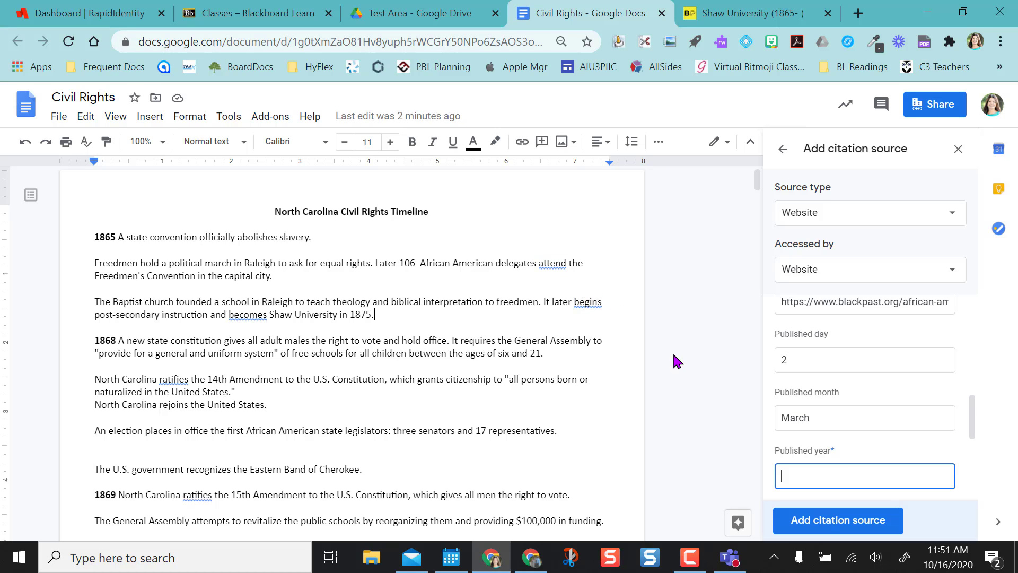
{"action": "type", "text": "2010"}
Set the citation's accessed date to 16 October 2020 and add the completed source to the document's citations
{"action": "left_click_drag", "start_coordinate": [975, 419], "coordinate": [981, 461]}
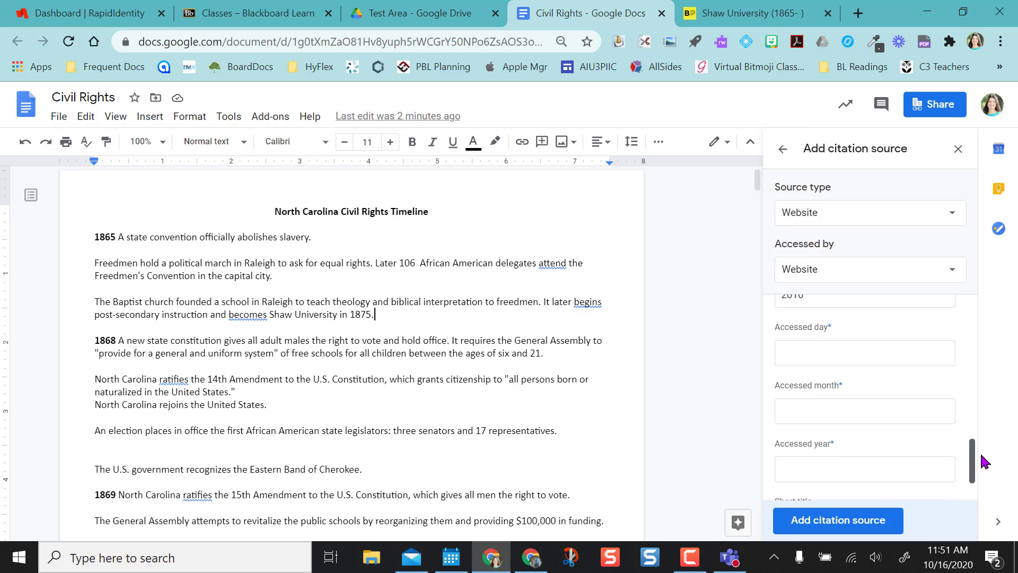
{"action": "left_click", "coordinate": [844, 356]}
{"action": "type", "text": "1"}
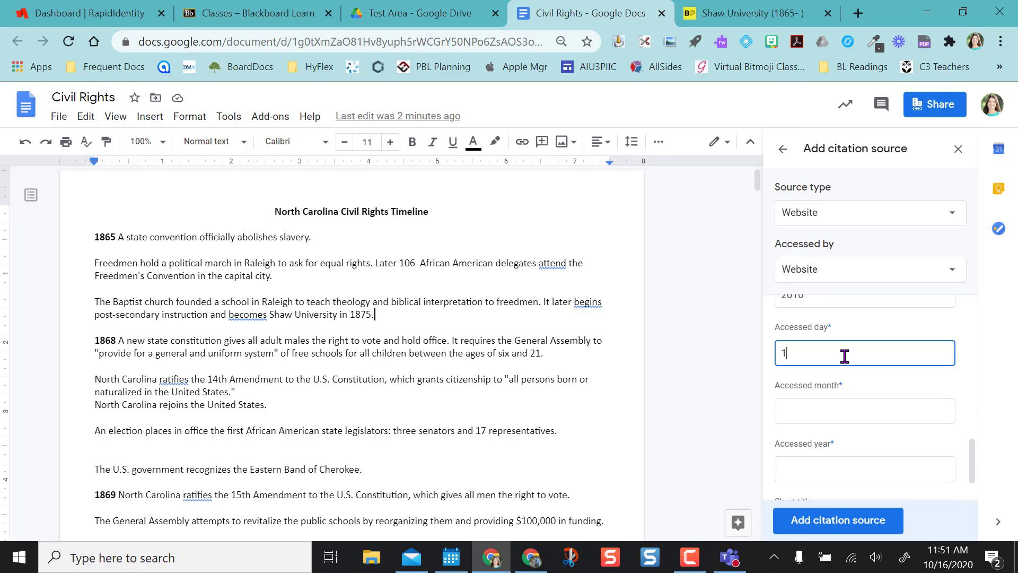
{"action": "type", "text": "6"}
{"action": "key", "text": "Tab"}
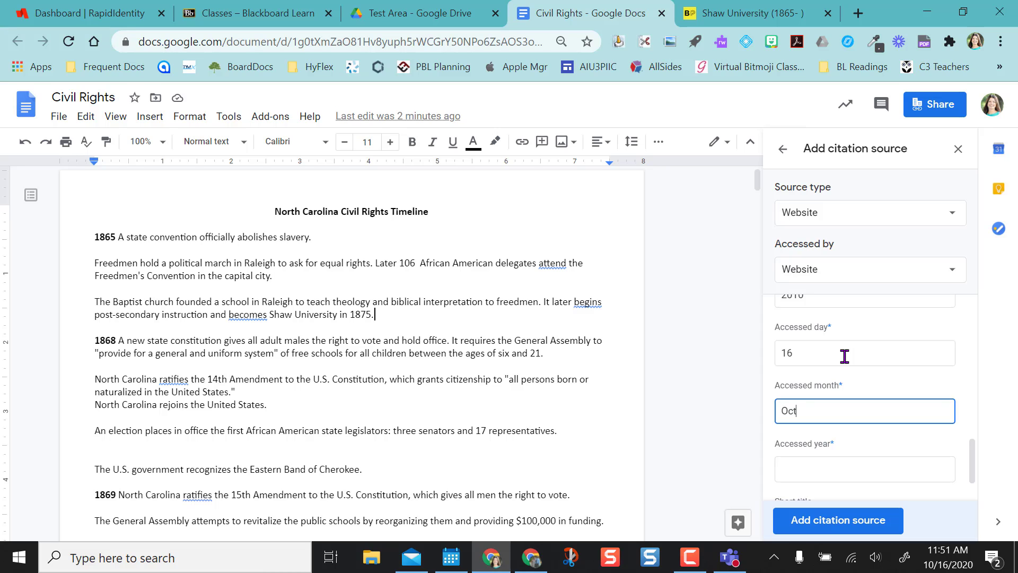
{"action": "key", "text": "Tab"}
{"action": "type", "text": "2"}
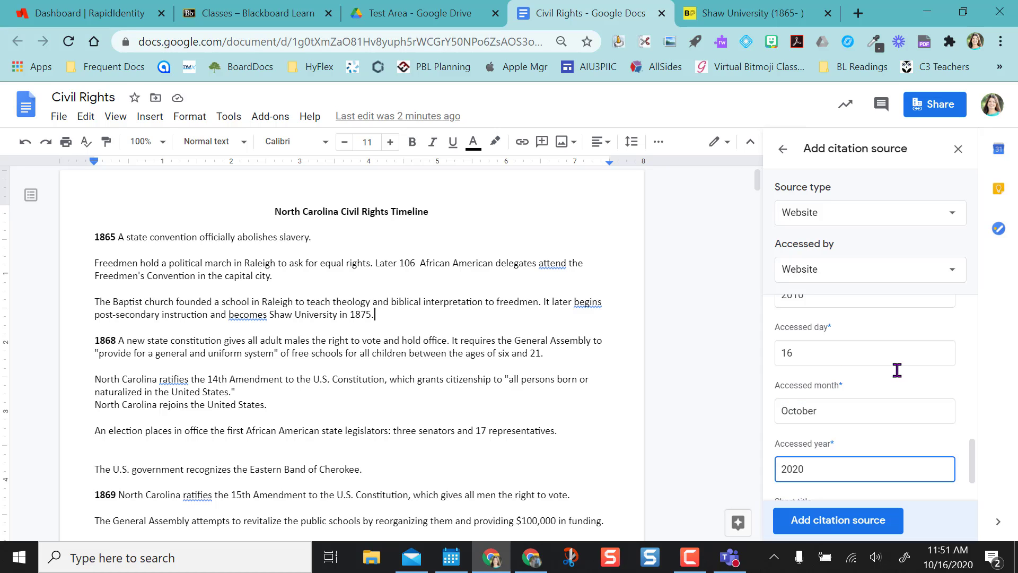
{"action": "scroll", "coordinate": [979, 456], "scroll_direction": "down", "scroll_amount": 1}
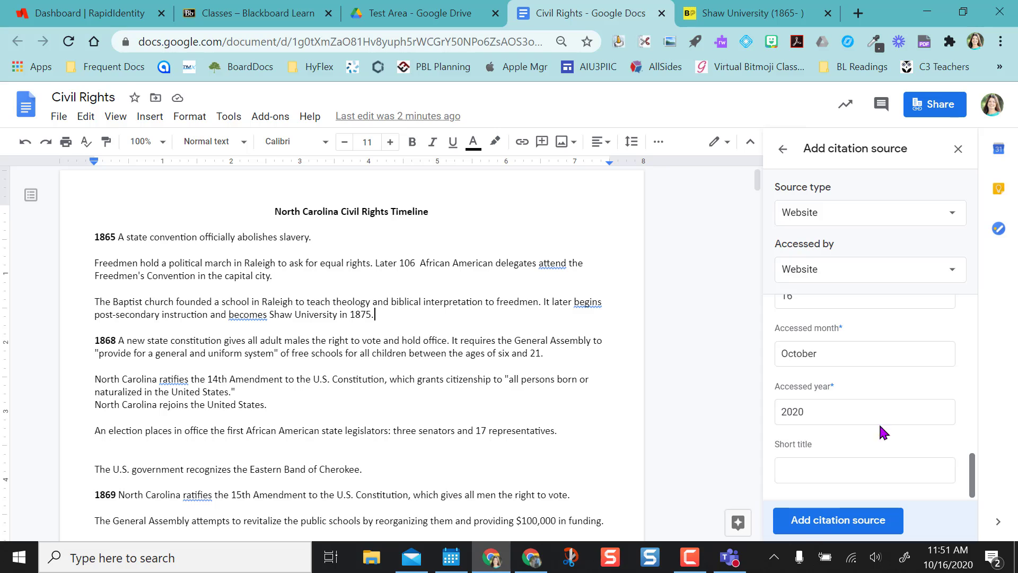
{"action": "left_click", "coordinate": [849, 524]}
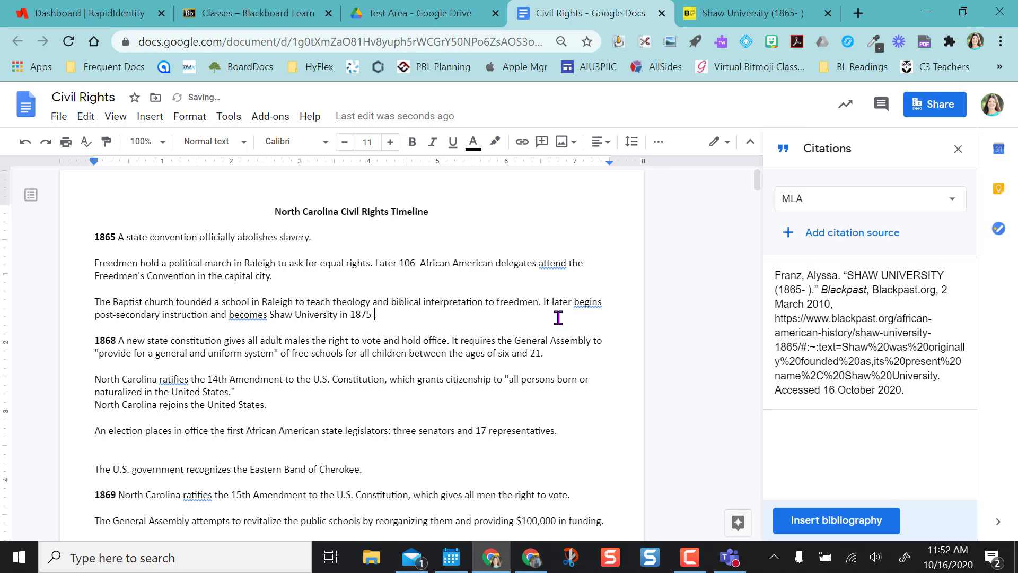
Insert an in-text citation of the Shaw University source at the end of the sentence "becomes Shaw University in 1875"
{"action": "mouse_move", "coordinate": [859, 317]}
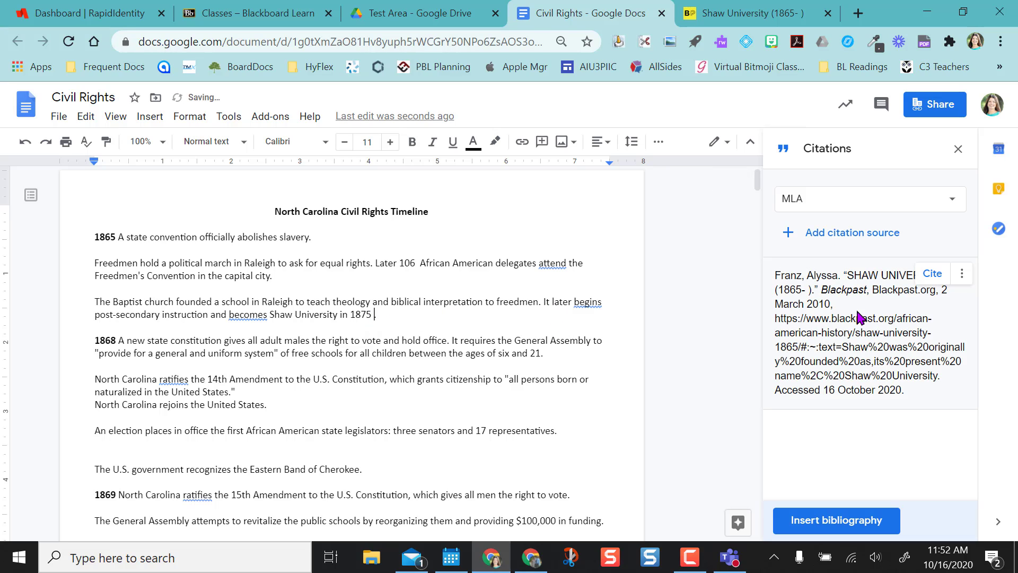
{"action": "left_click", "coordinate": [932, 276]}
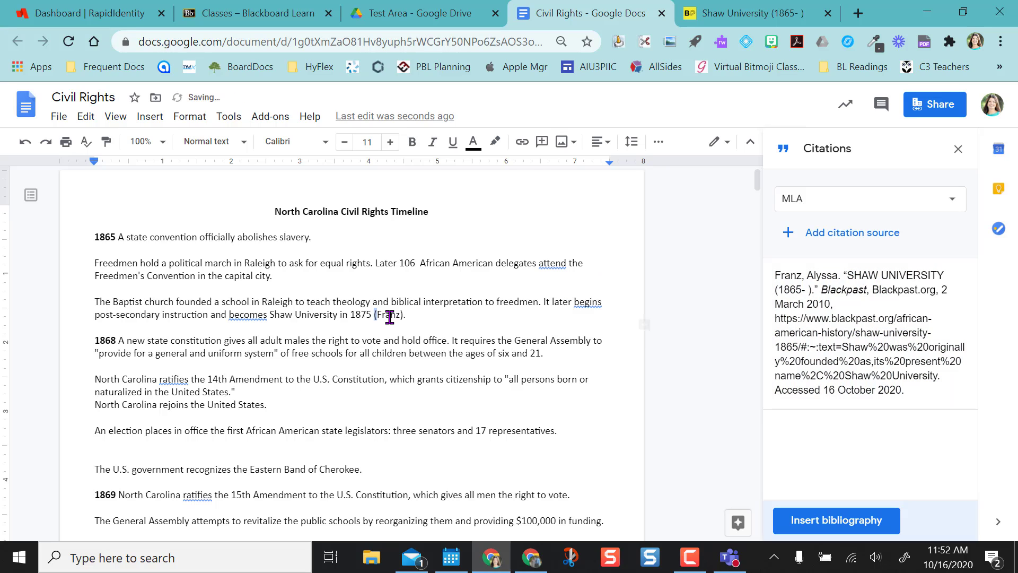
{"action": "left_click_drag", "start_coordinate": [389, 317], "coordinate": [412, 320]}
{"action": "left_click", "coordinate": [451, 319]}
Insert the bibliography on the blank page at the end of the document
{"action": "left_click_drag", "start_coordinate": [759, 194], "coordinate": [757, 504]}
{"action": "left_click", "coordinate": [404, 351]}
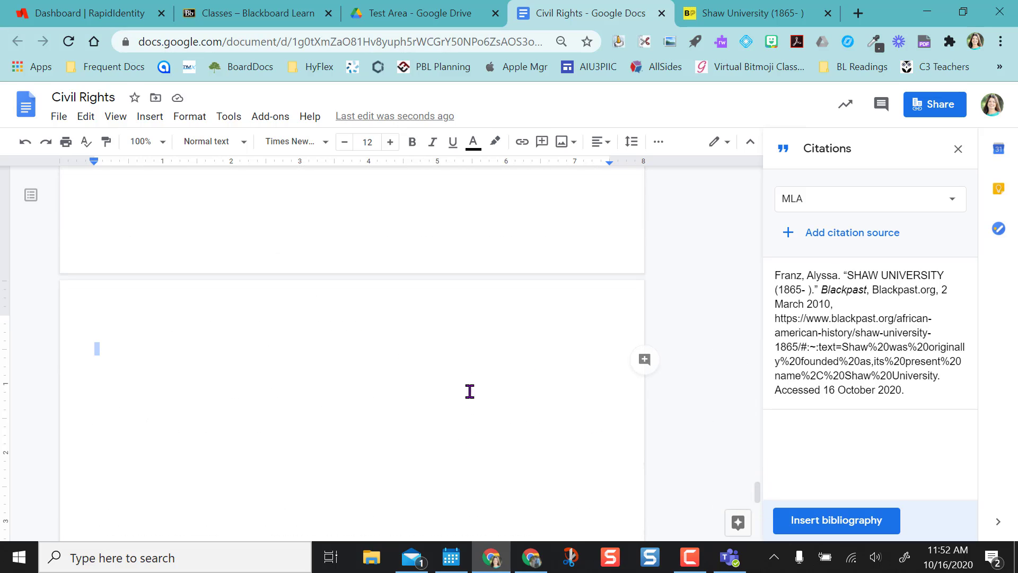
{"action": "left_click", "coordinate": [832, 525]}
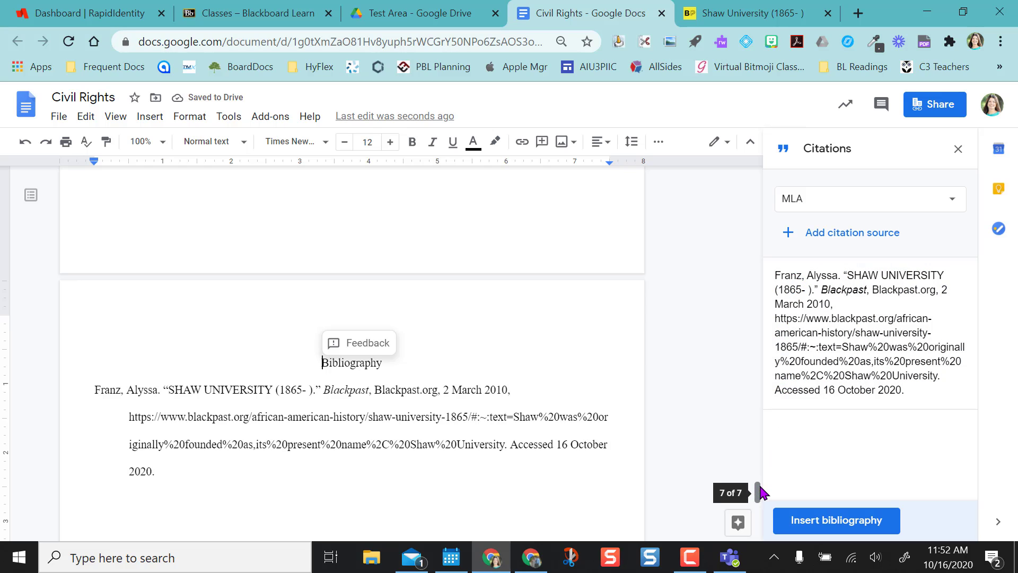
Open the Shaw University citation source for editing, check its contributor type, and close the citations without changing anything
{"action": "left_click_drag", "start_coordinate": [757, 488], "coordinate": [757, 200]}
{"action": "mouse_move", "coordinate": [934, 308]}
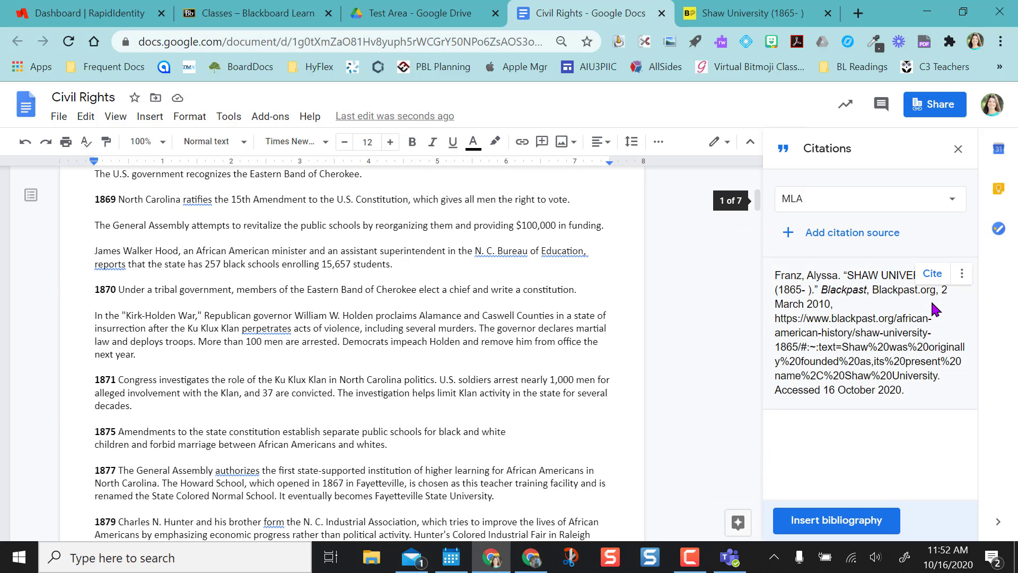
{"action": "left_click", "coordinate": [962, 273]}
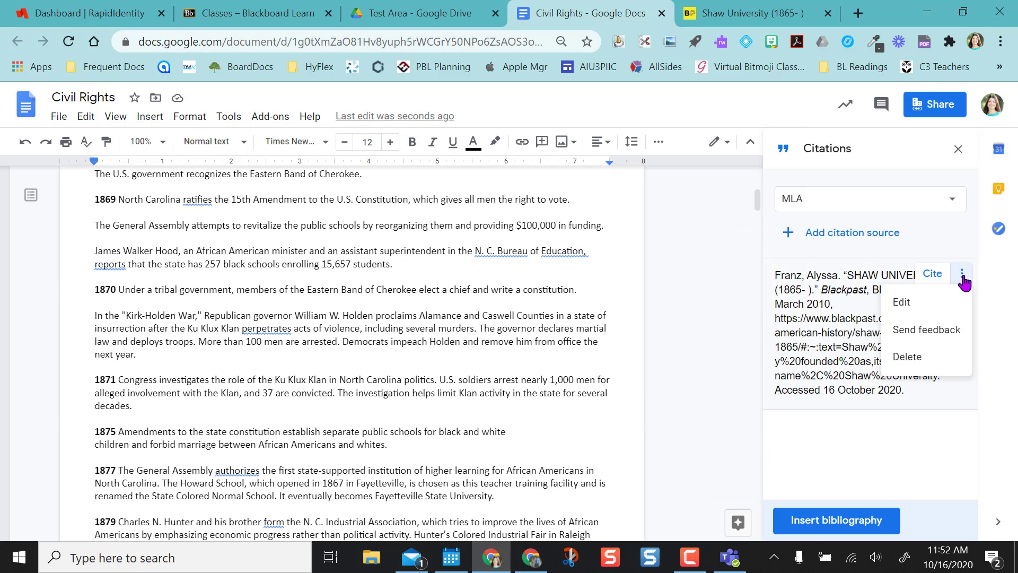
{"action": "left_click", "coordinate": [925, 312]}
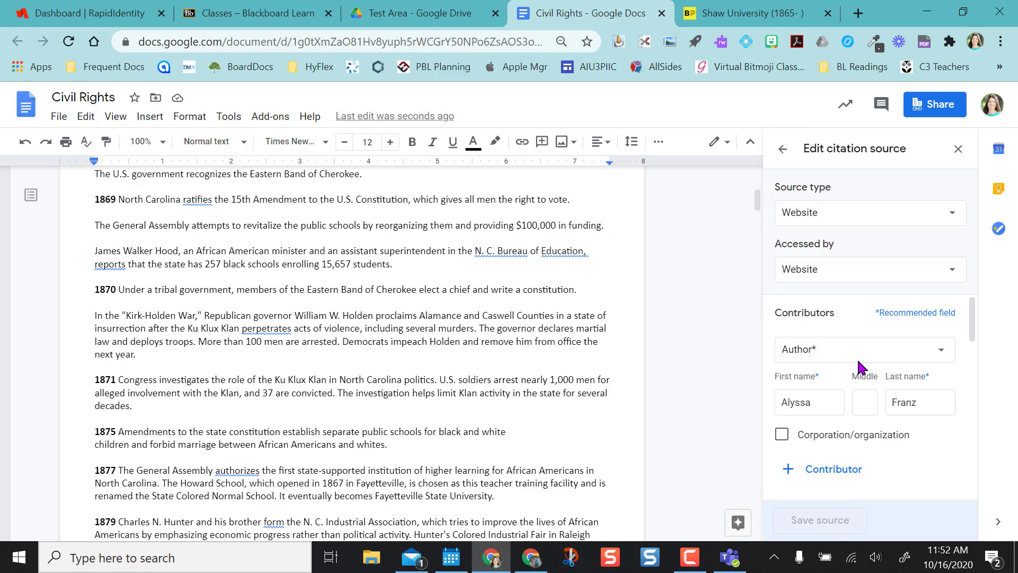
{"action": "left_click", "coordinate": [924, 350]}
{"action": "left_click", "coordinate": [925, 351]}
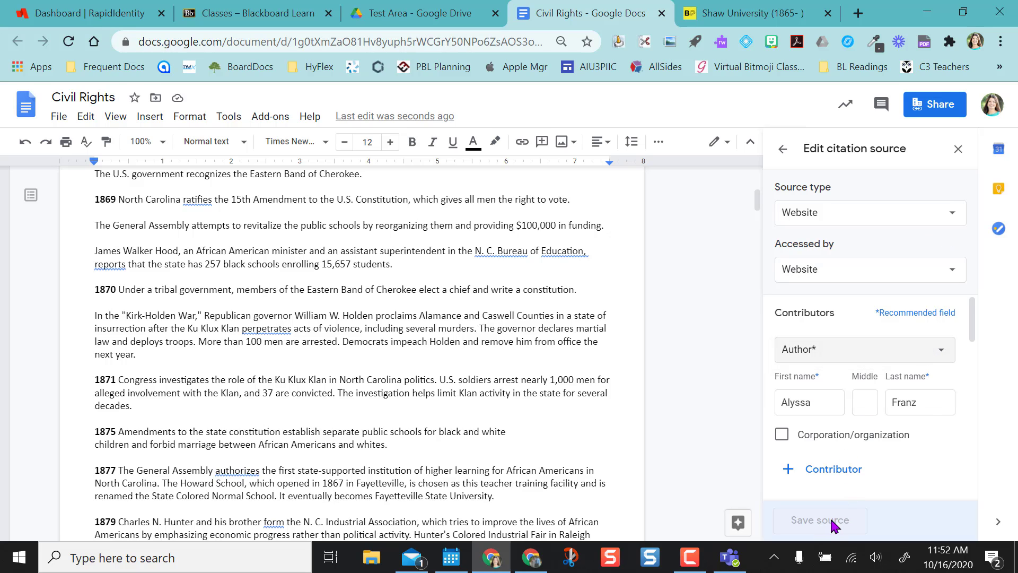
{"action": "left_click", "coordinate": [958, 150]}
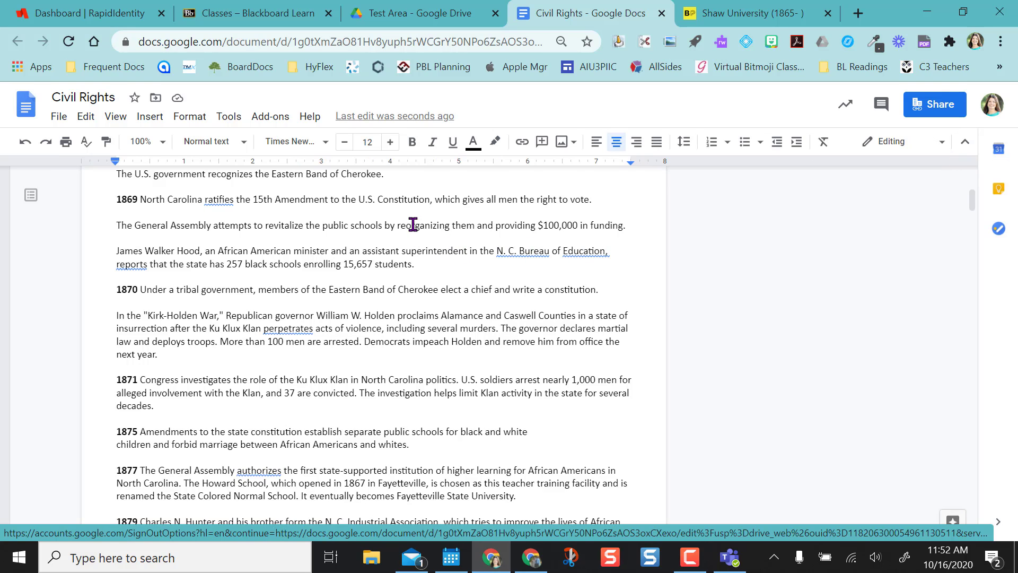
Return to the start of the document, reopen the Citations tool, and view the options available for the Shaw University source
{"action": "scroll", "coordinate": [364, 285], "scroll_direction": "up", "scroll_amount": 6}
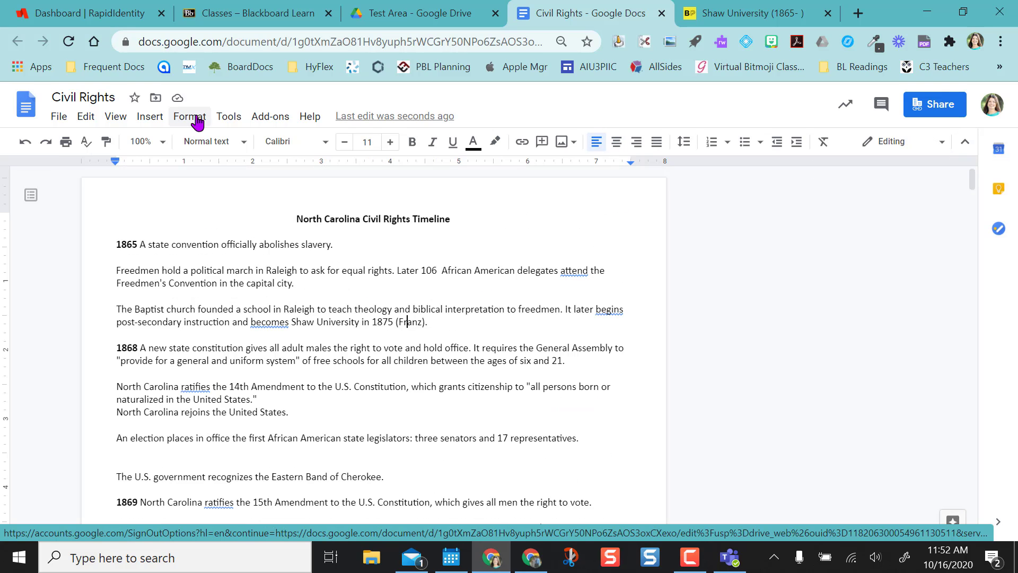
{"action": "left_click", "coordinate": [225, 120]}
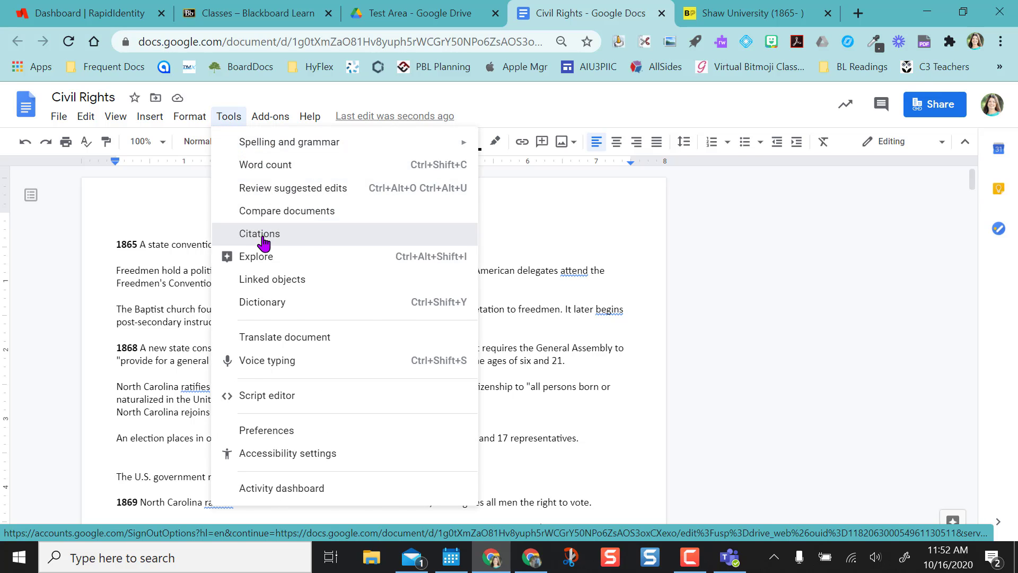
{"action": "left_click", "coordinate": [257, 168]}
{"action": "mouse_move", "coordinate": [821, 317]}
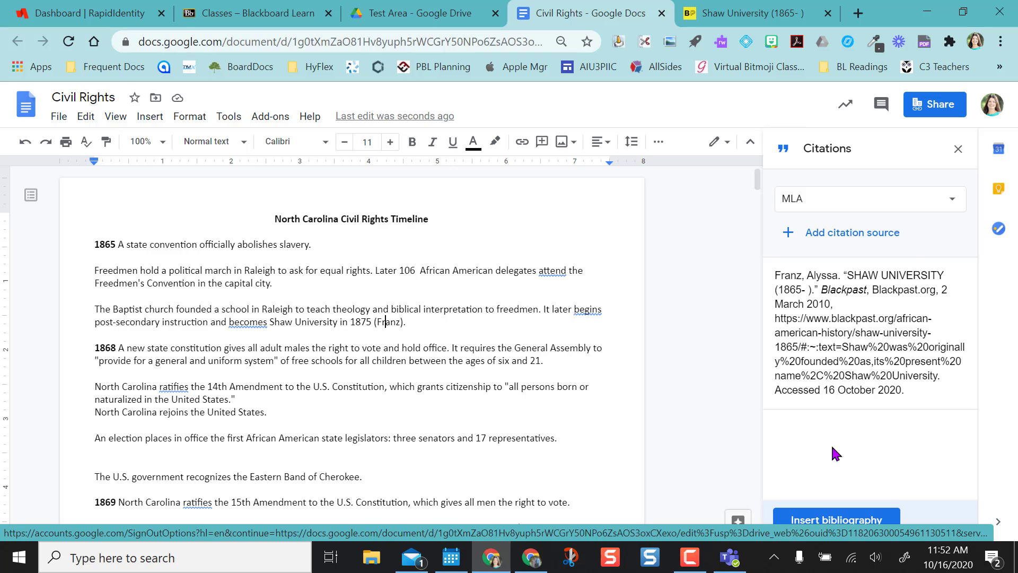
{"action": "left_click", "coordinate": [963, 273]}
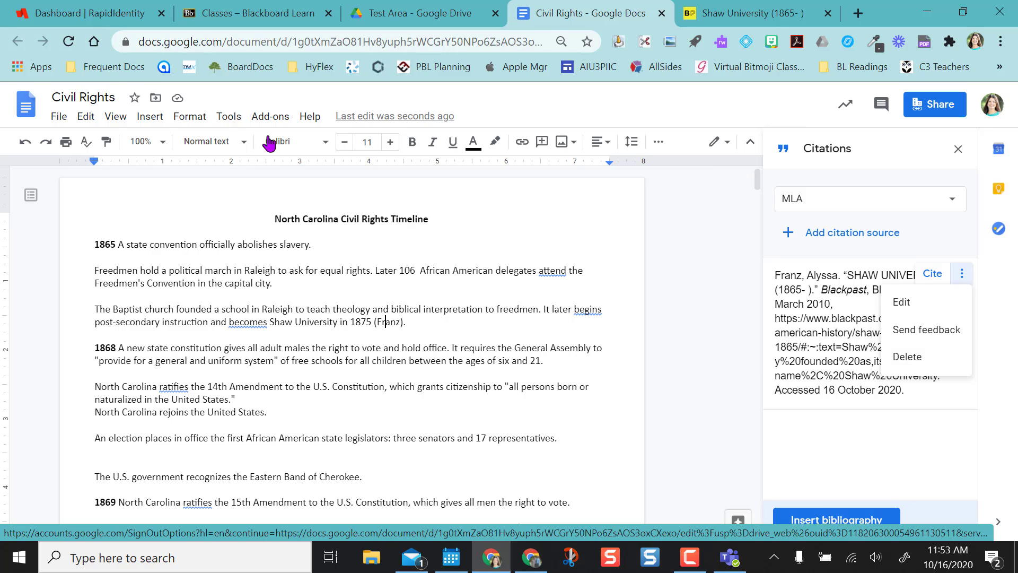
{"action": "left_click", "coordinate": [228, 116]}
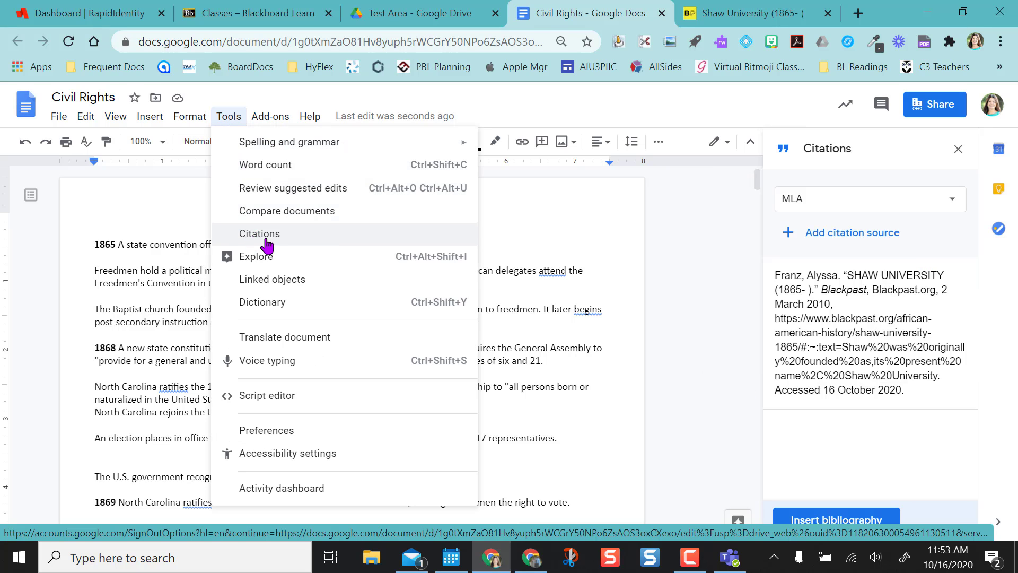